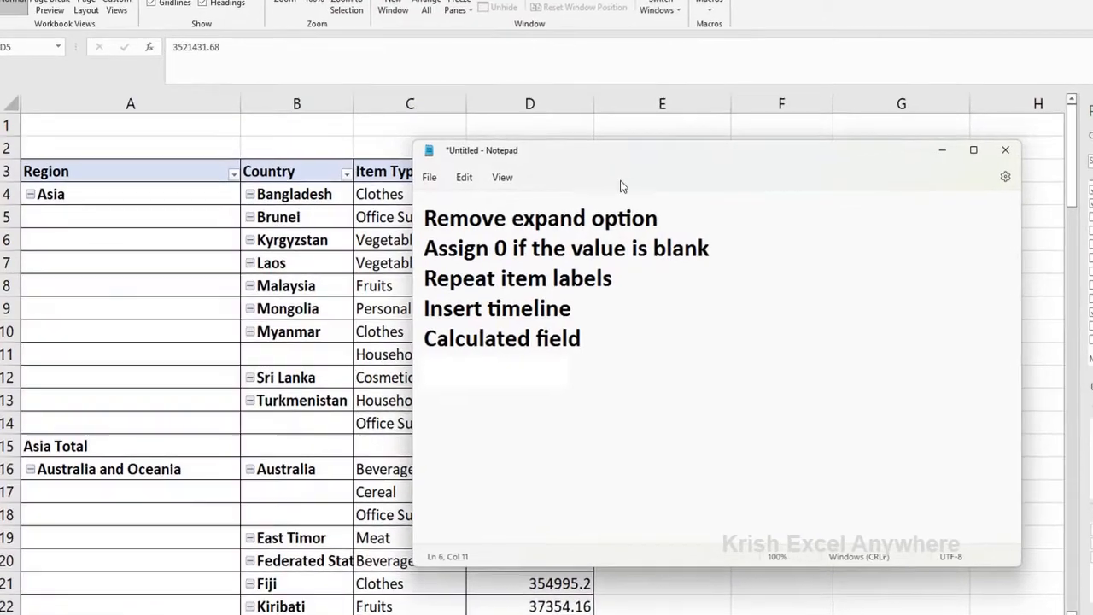
drag(615, 156, 675, 154)
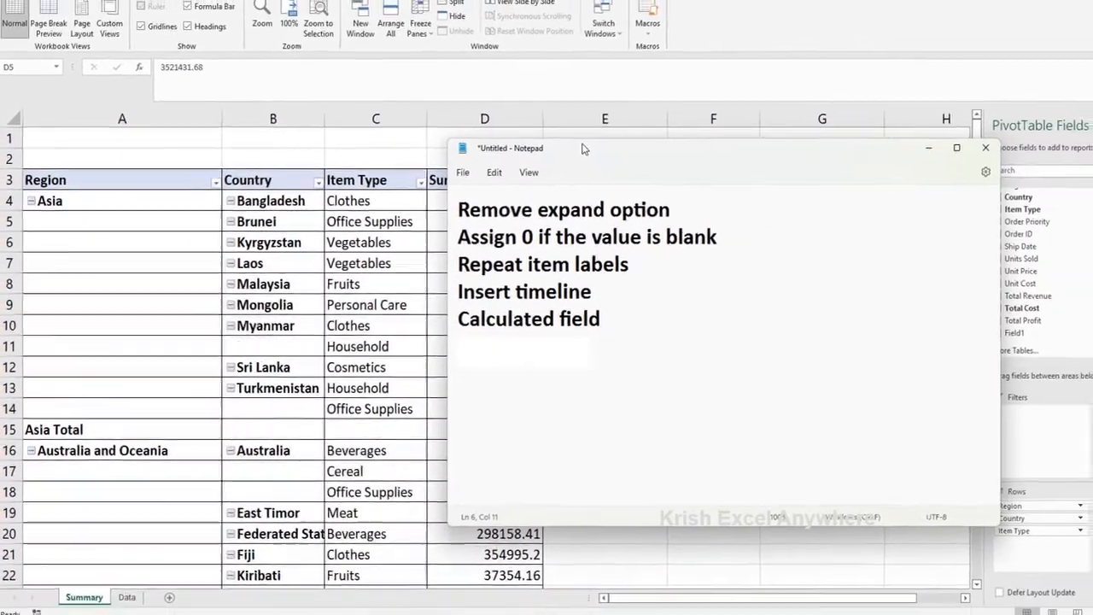
drag(633, 137, 821, 142)
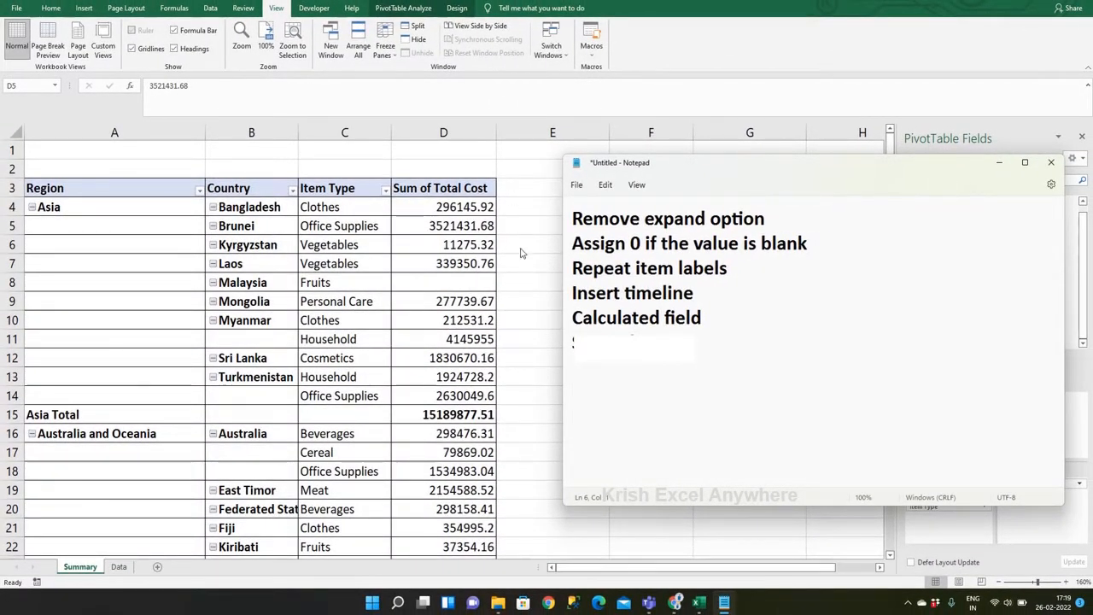
drag(728, 172, 423, 176)
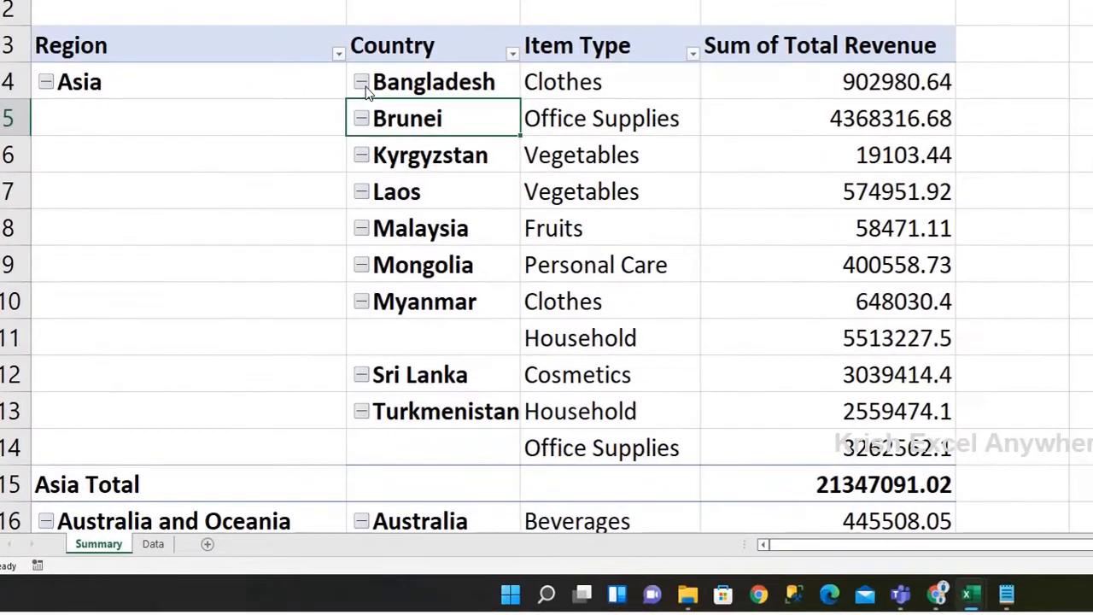
Hide the expand/collapse buttons in the pivot table on the Summary sheet through its display options.
click(299, 240)
click(293, 291)
right_click(399, 156)
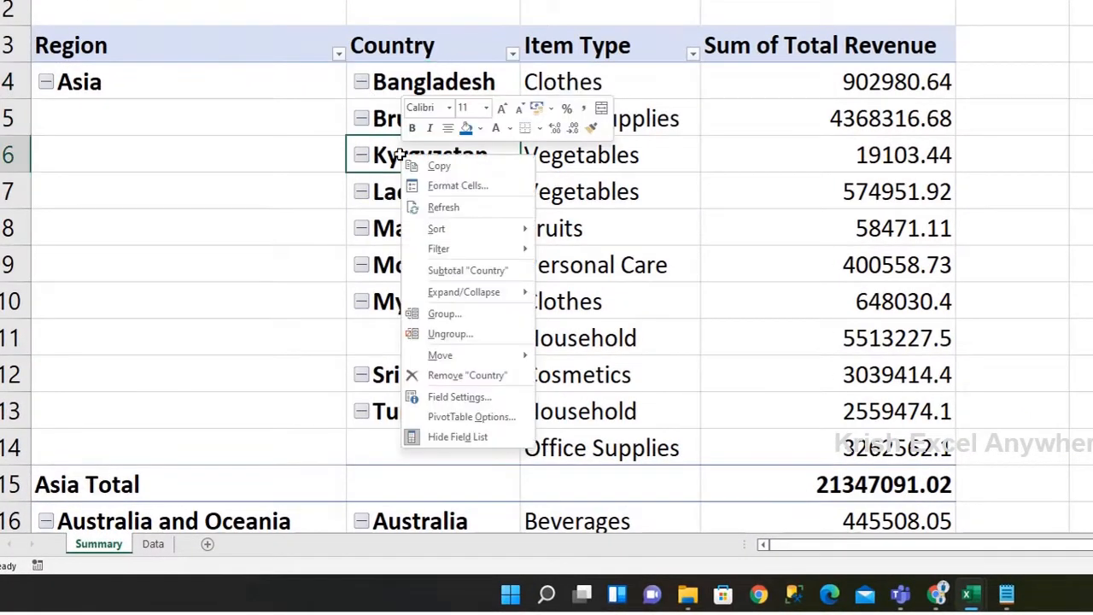
click(468, 417)
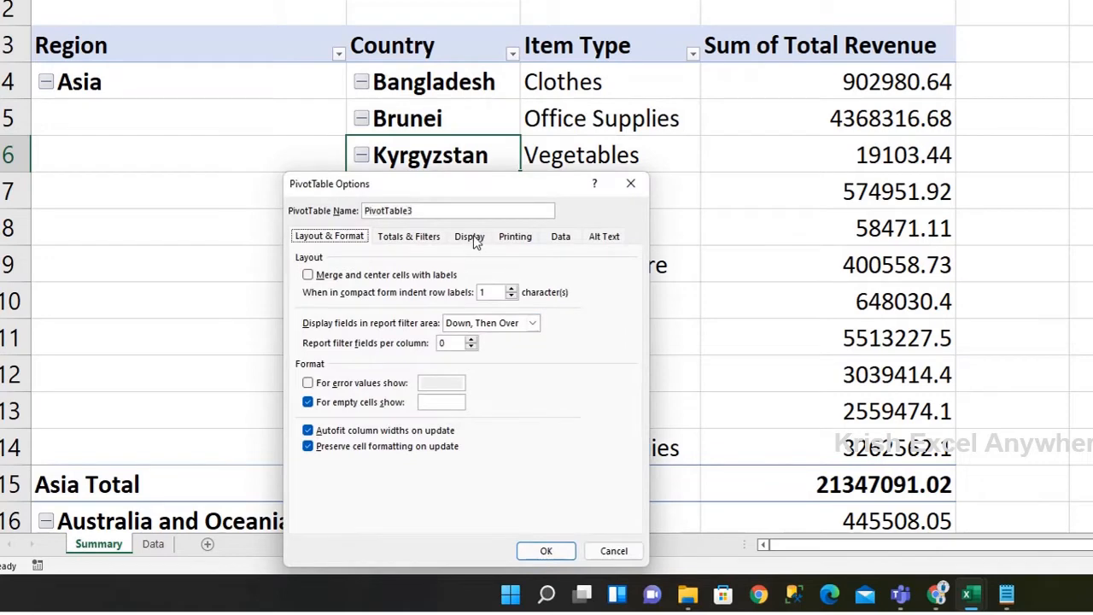
drag(500, 192, 722, 105)
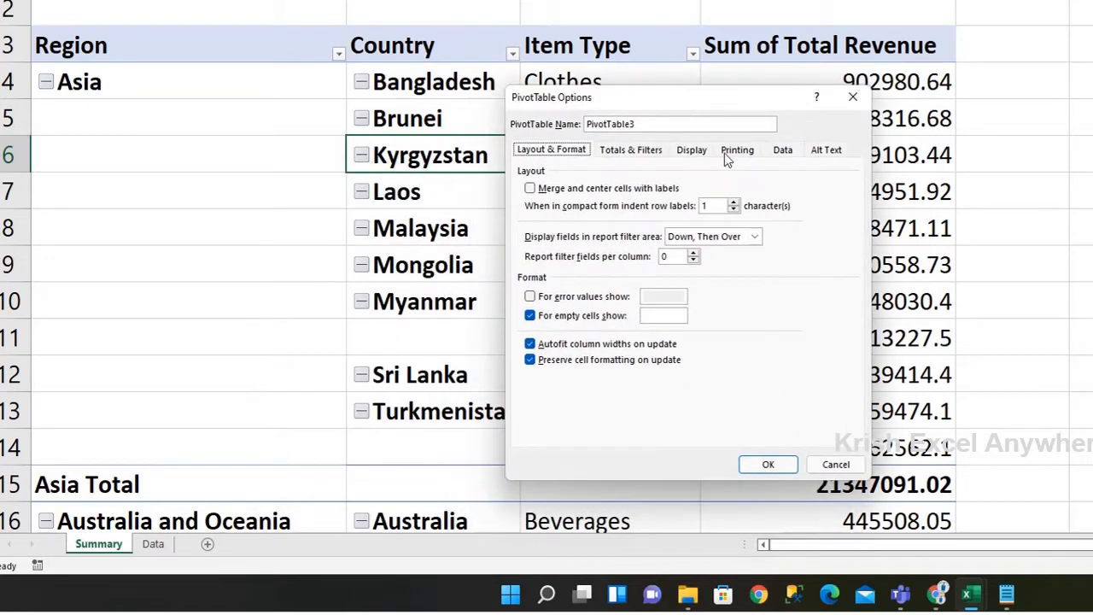
click(692, 151)
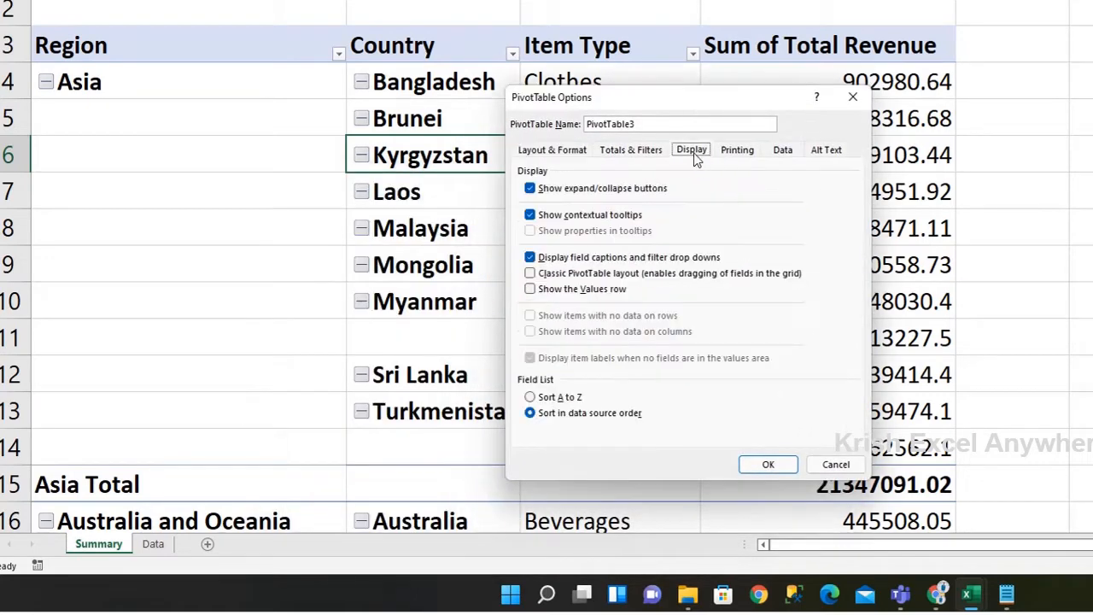
click(535, 193)
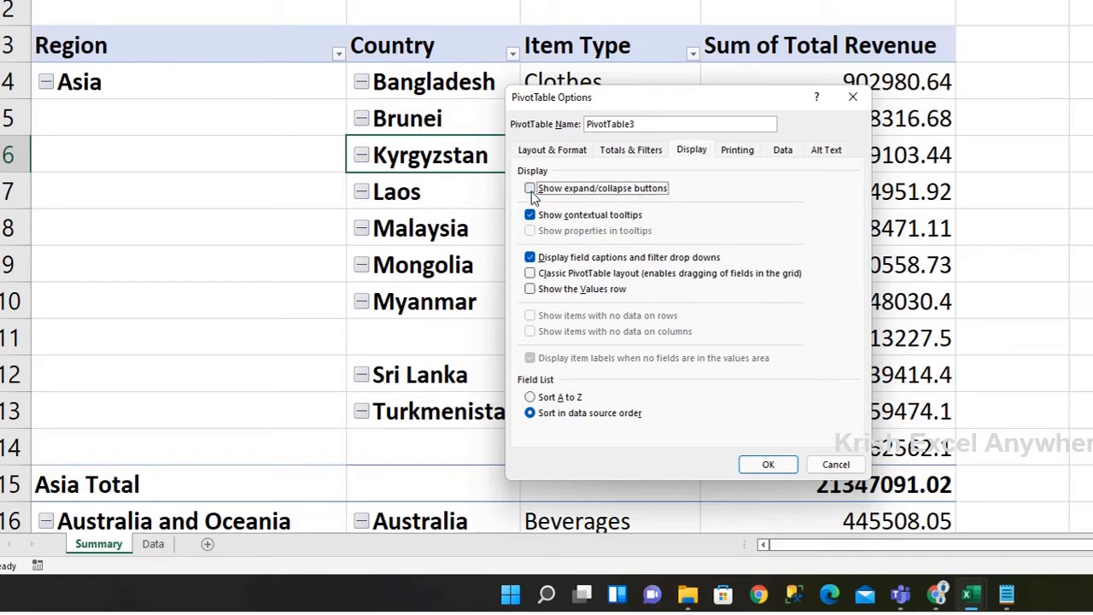
click(766, 466)
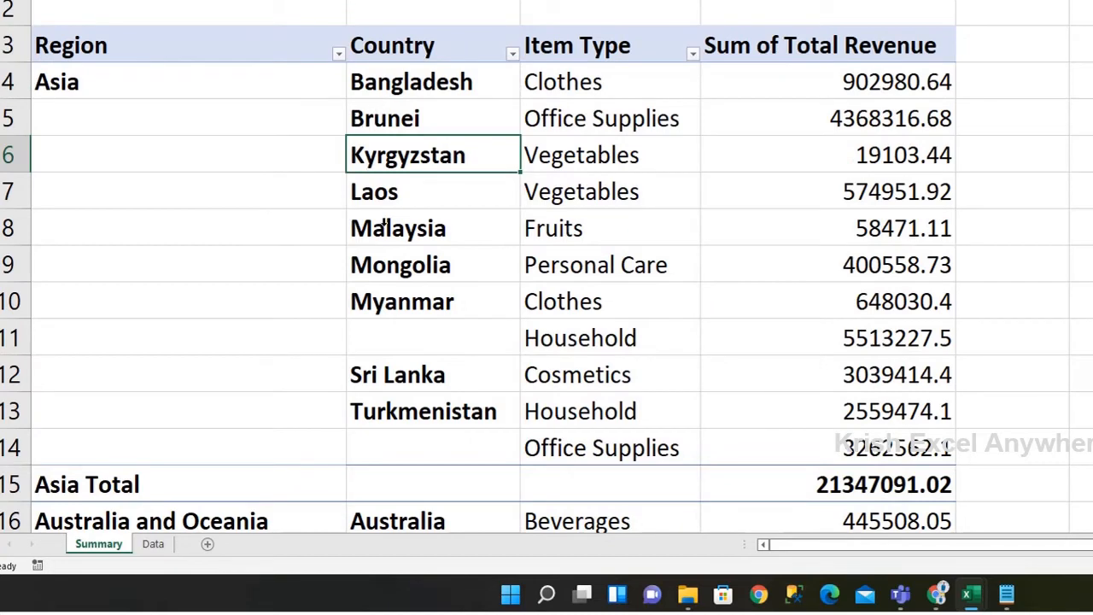
Turn the pivot table's expand/collapse buttons back on in its display options.
right_click(397, 159)
click(480, 418)
click(483, 237)
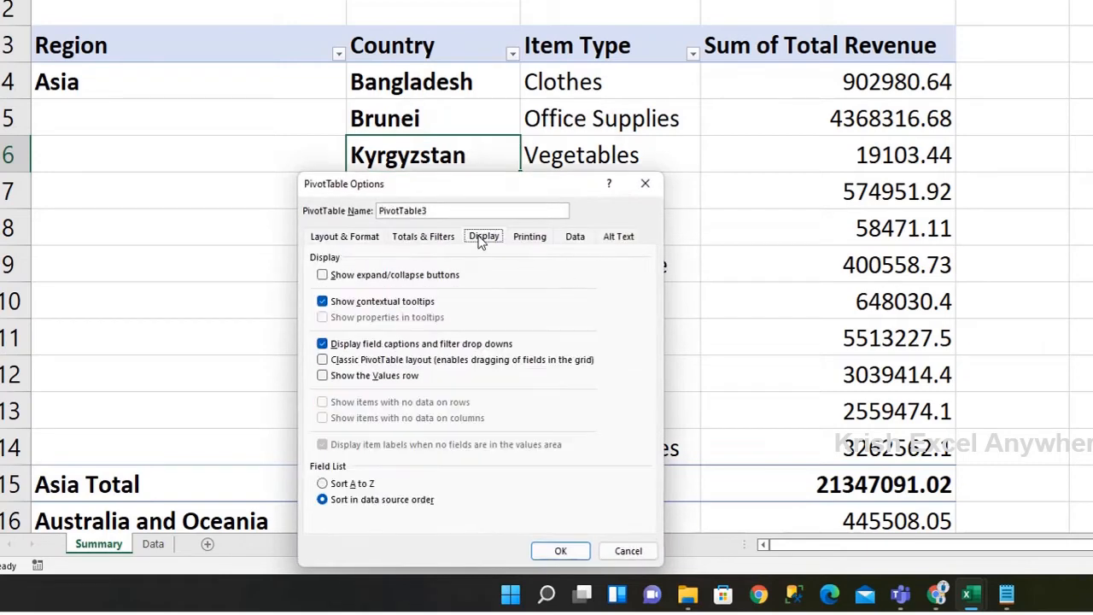
click(322, 274)
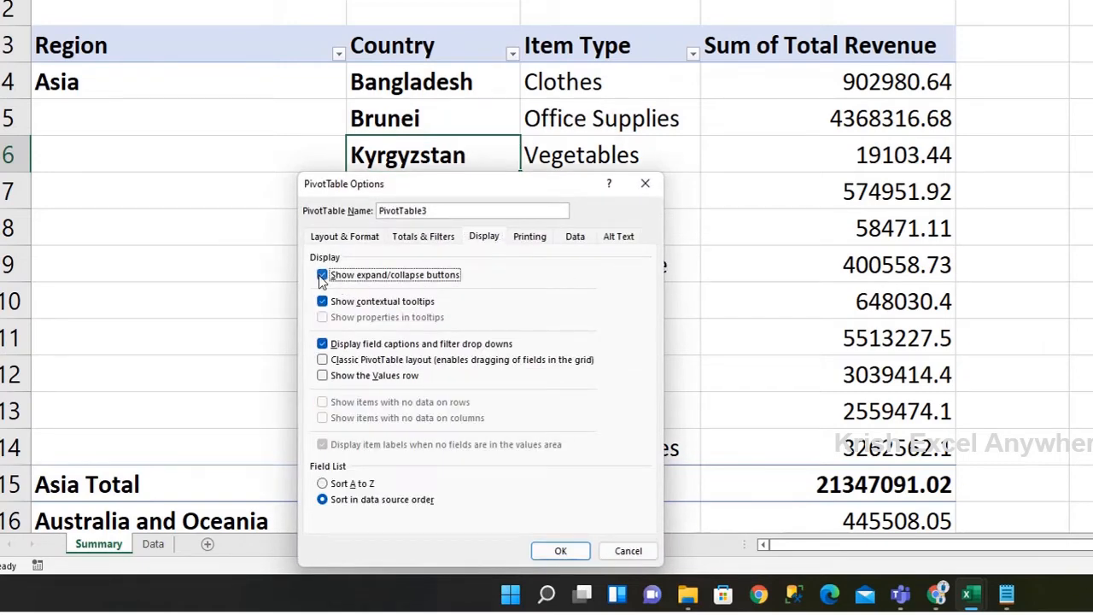
click(567, 549)
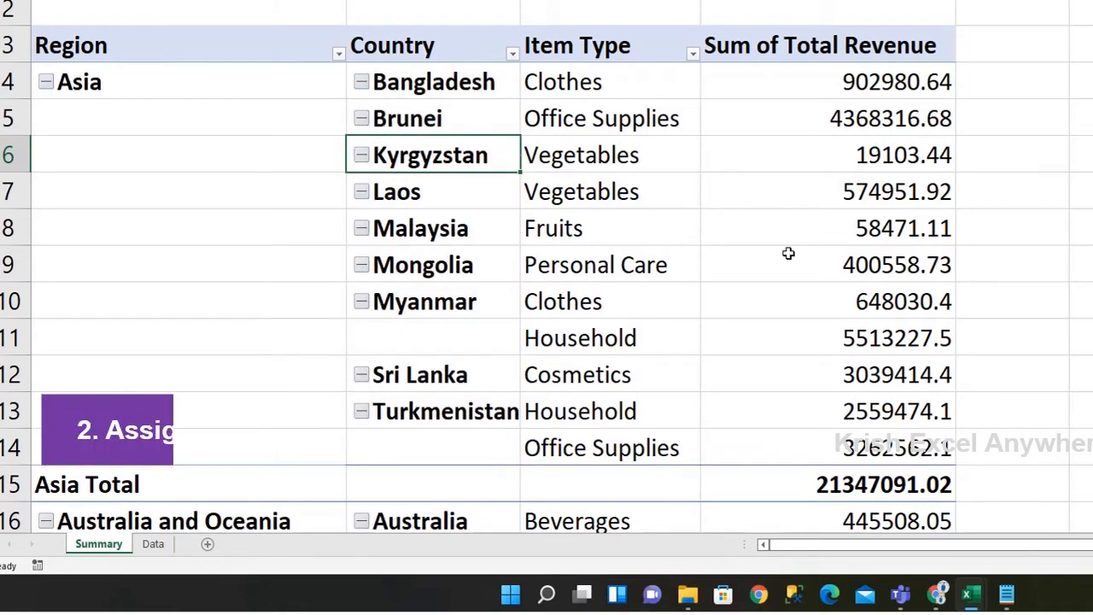
Set the pivot table options to show 0 for empty cells.
scroll(788, 251, down, 8)
scroll(901, 379, down, 4)
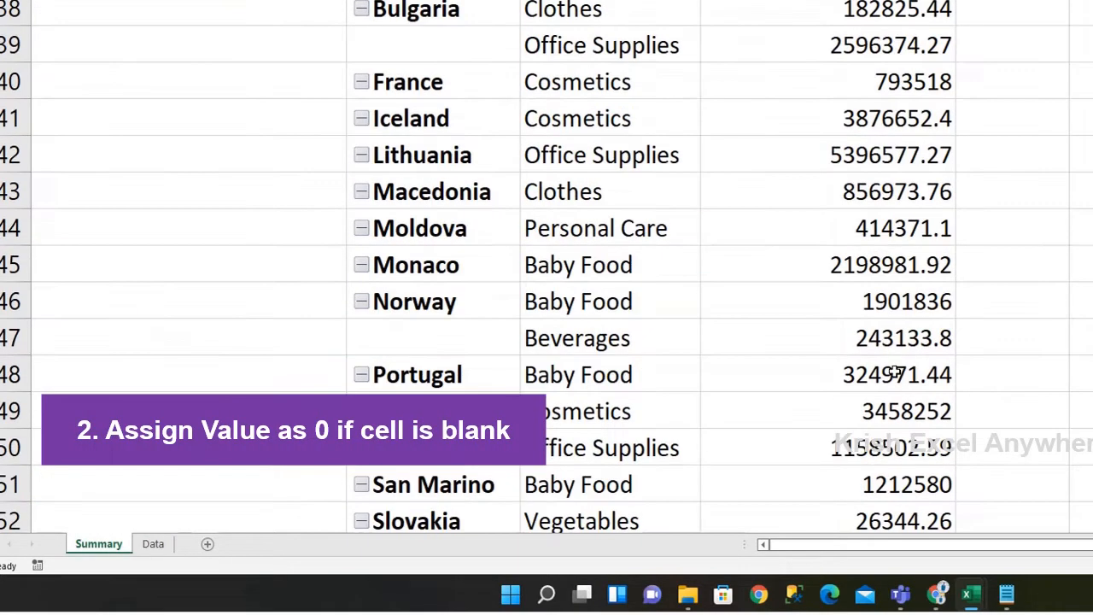
scroll(854, 373, up, 12)
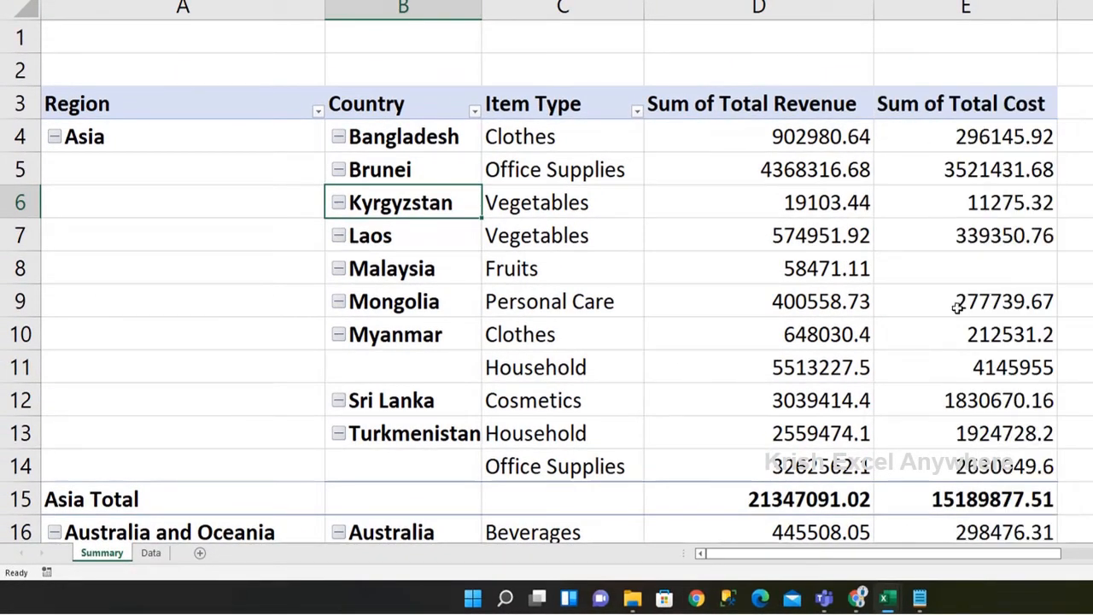
mouse_move(953, 267)
right_click(614, 210)
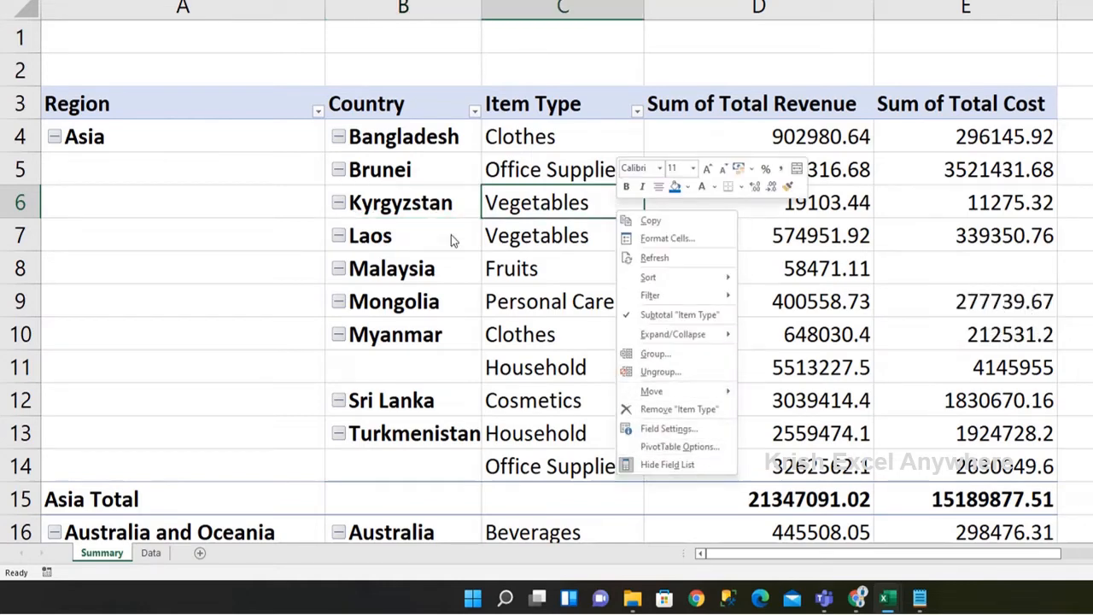
click(691, 447)
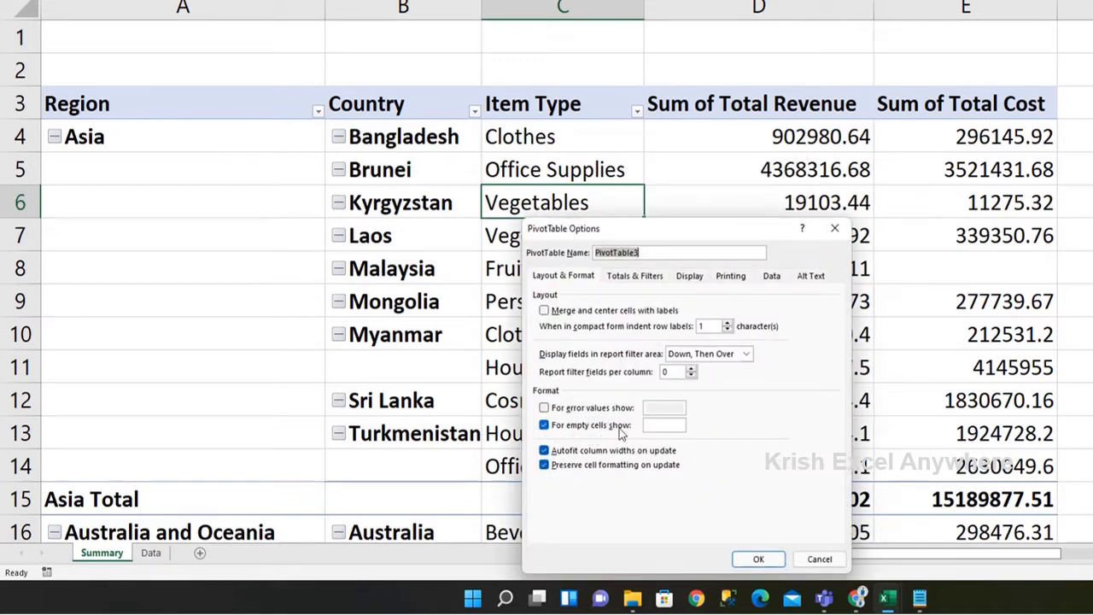
click(658, 425)
click(759, 559)
mouse_move(997, 268)
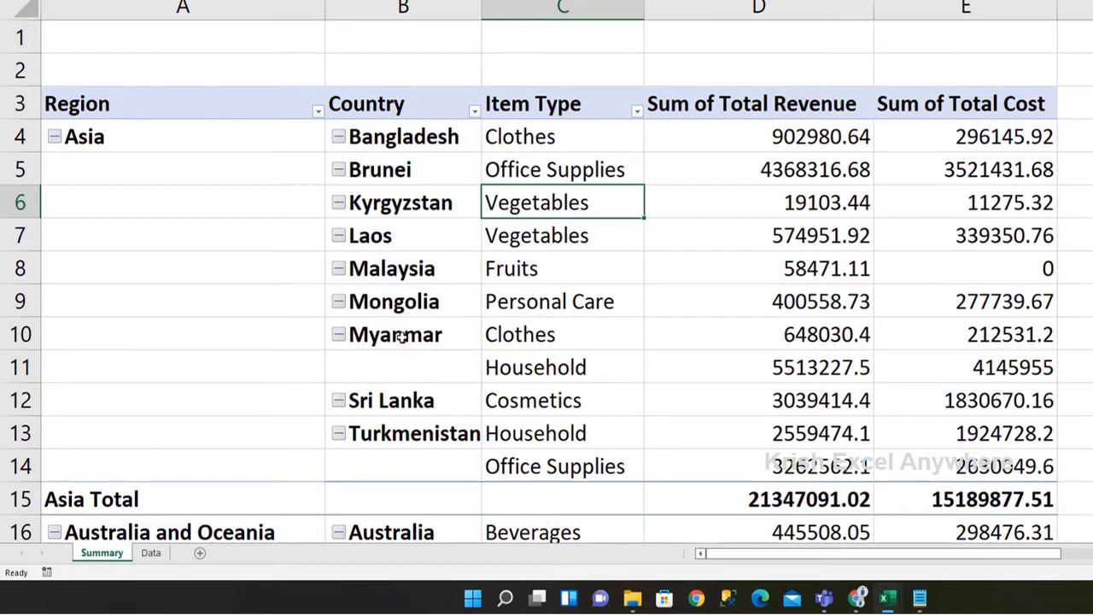
Turn on repeated item labels for the pivot table's Region field.
click(407, 370)
drag(408, 334, 409, 357)
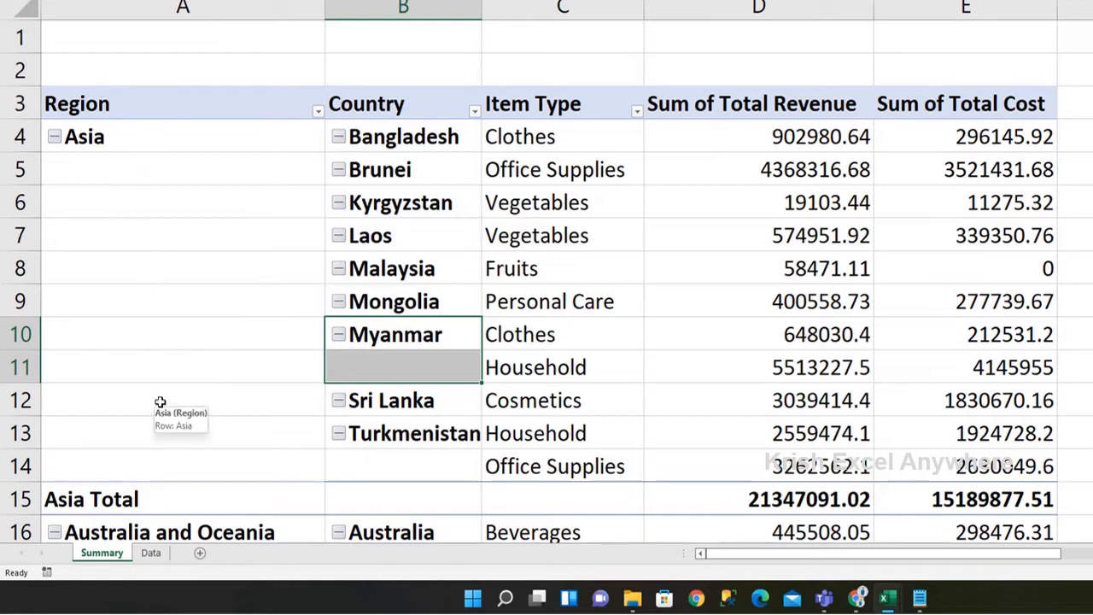
click(172, 173)
right_click(172, 172)
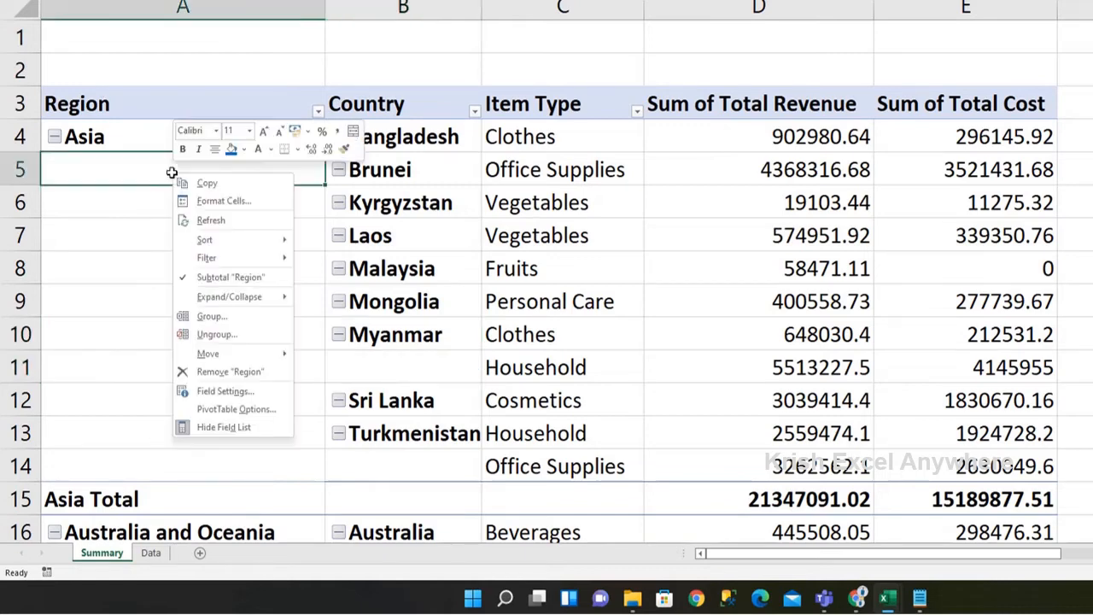
click(224, 392)
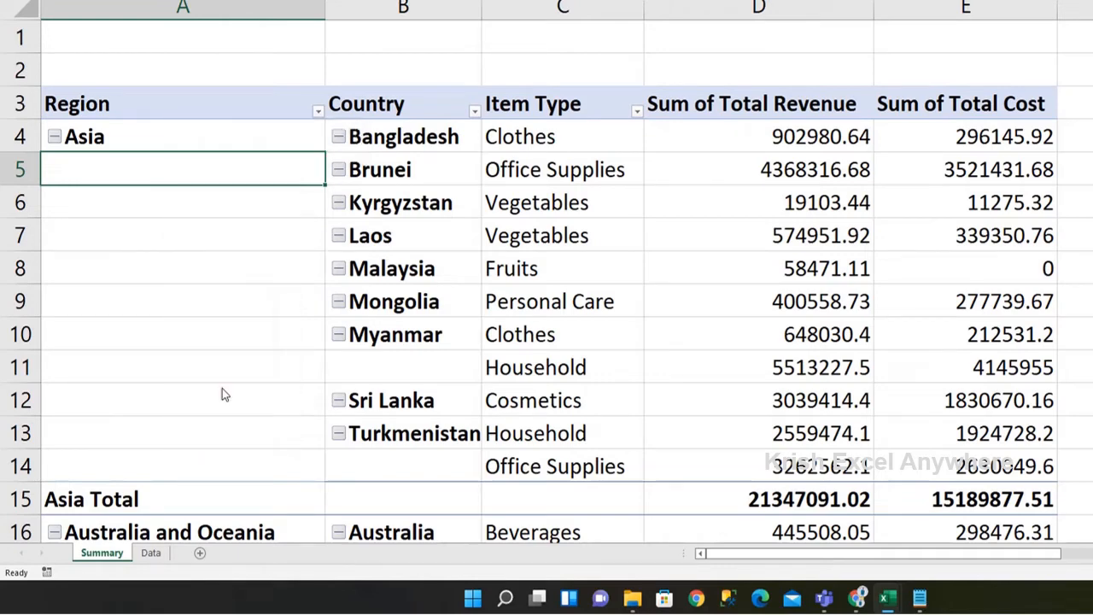
drag(240, 241, 436, 143)
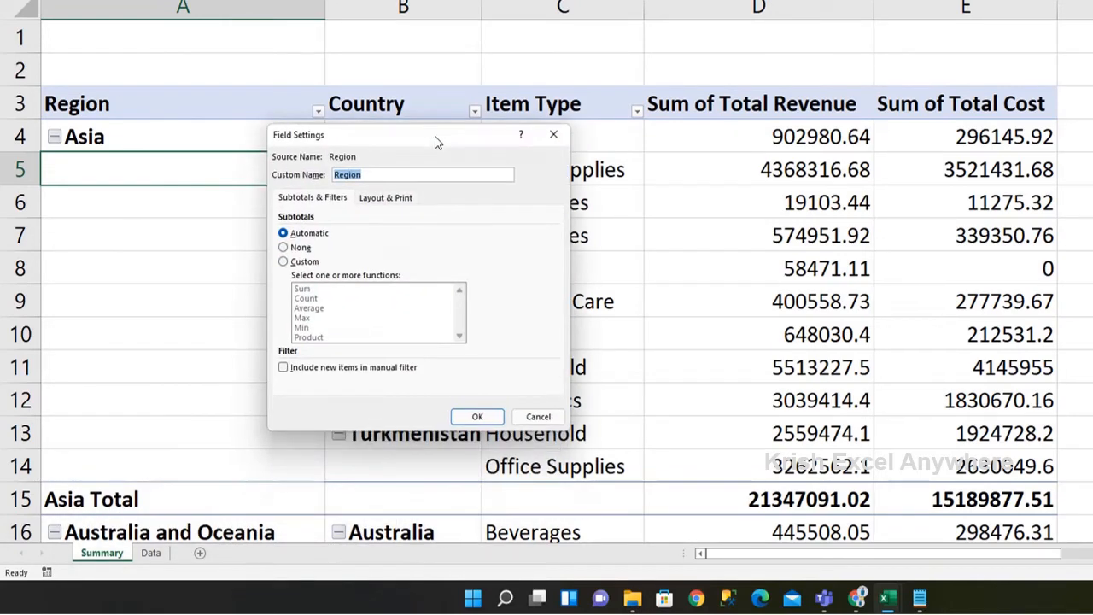
click(380, 202)
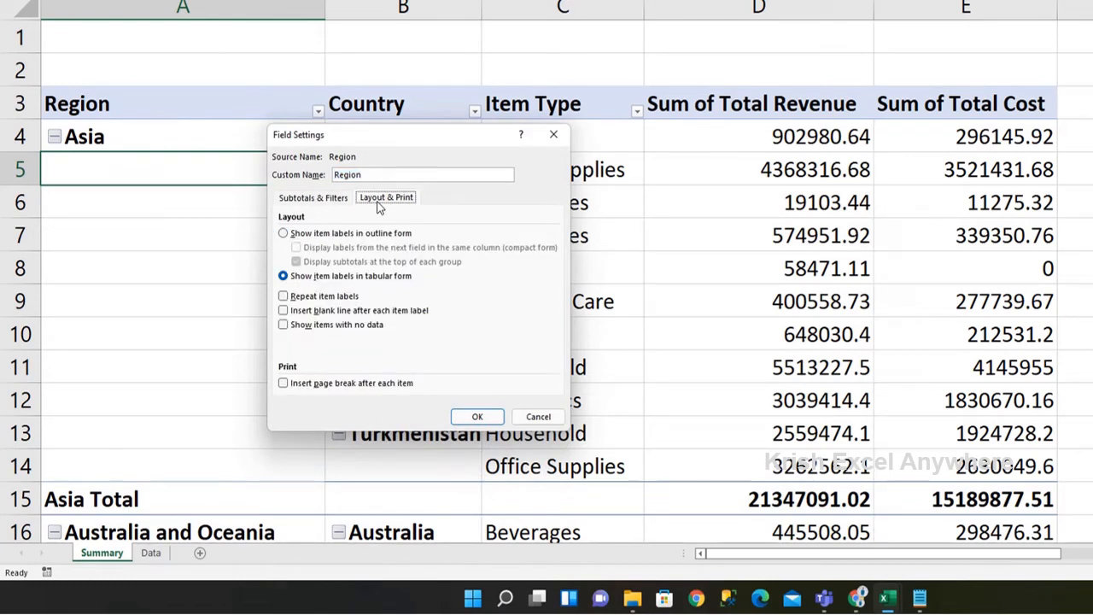
click(285, 297)
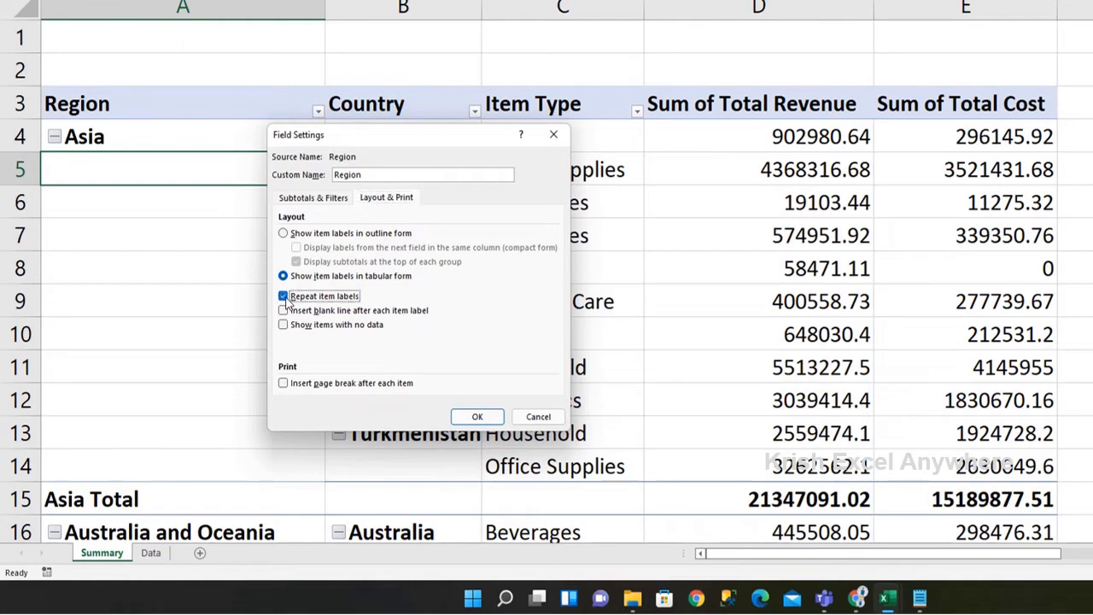
click(477, 417)
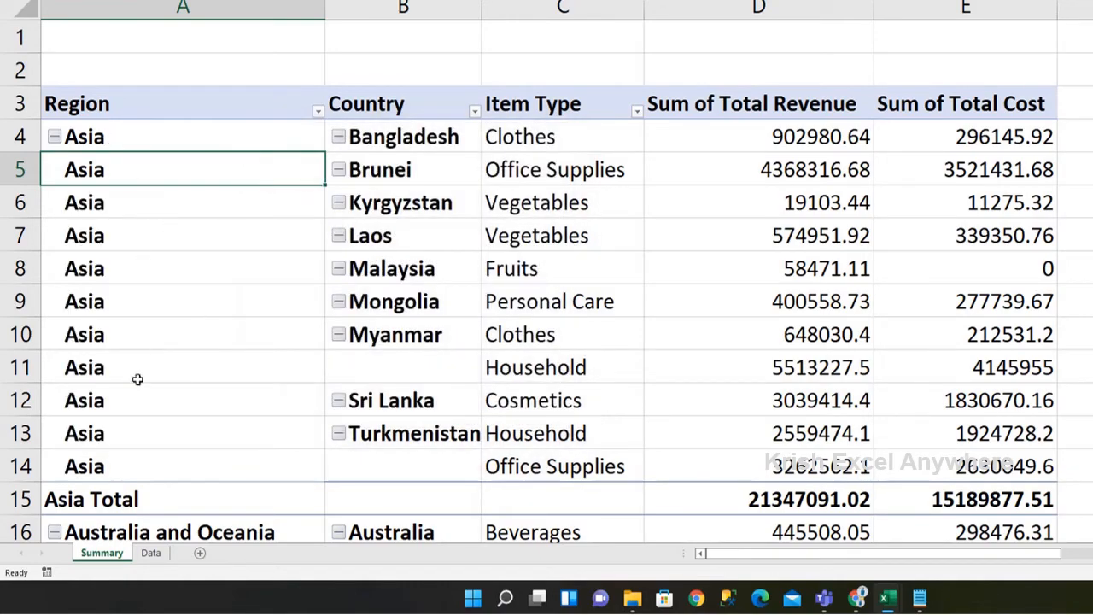
Turn on repeated item labels for the pivot table's Country field.
scroll(136, 400, down, 4)
scroll(146, 394, down, 1)
scroll(156, 384, up, 5)
right_click(385, 378)
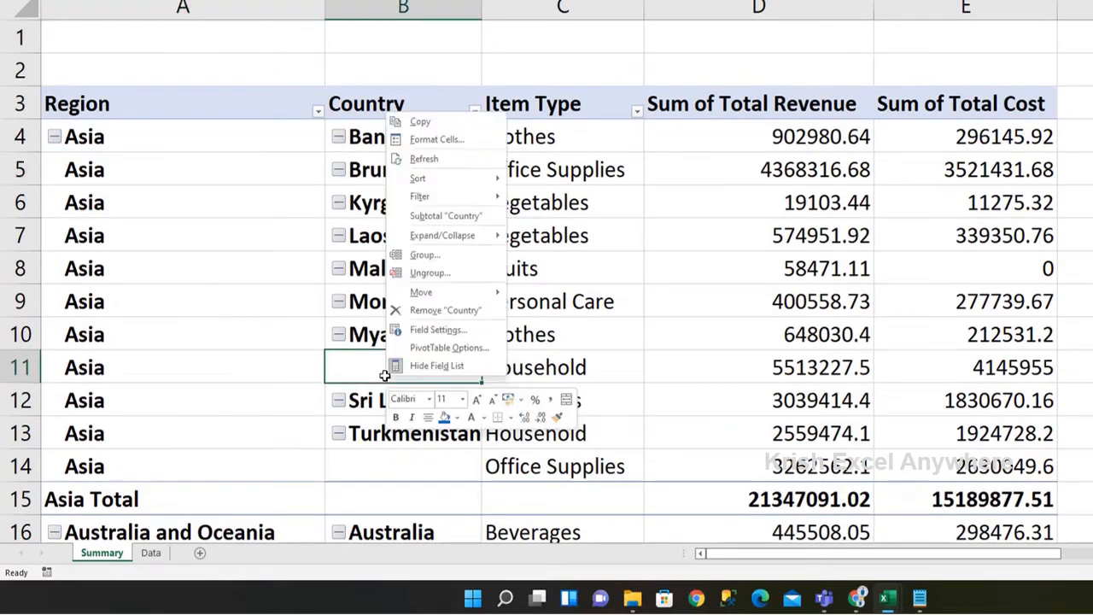
click(340, 363)
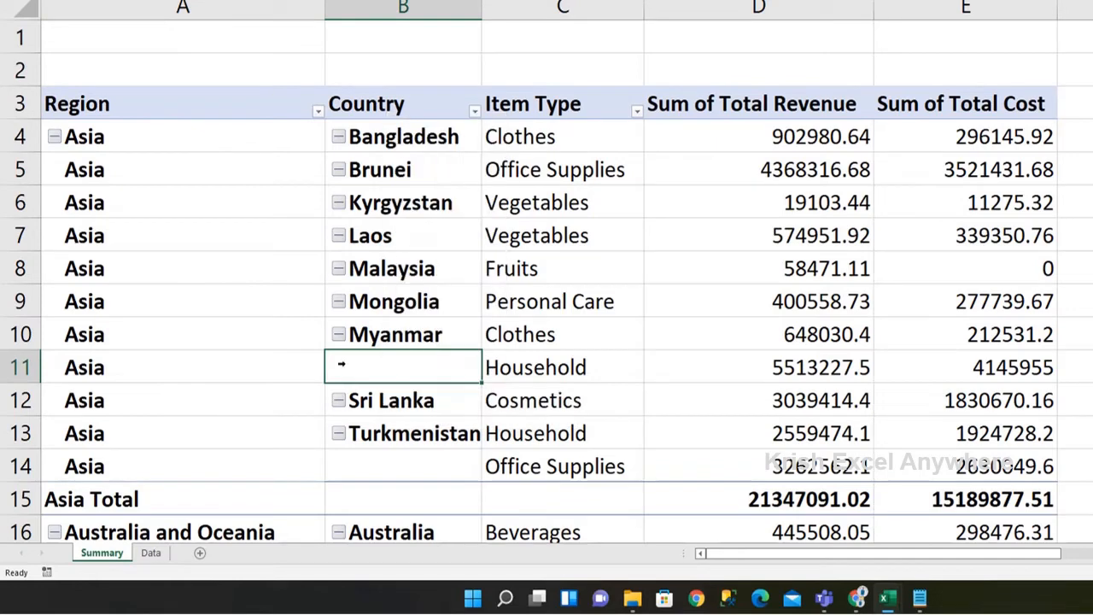
right_click(389, 369)
click(435, 323)
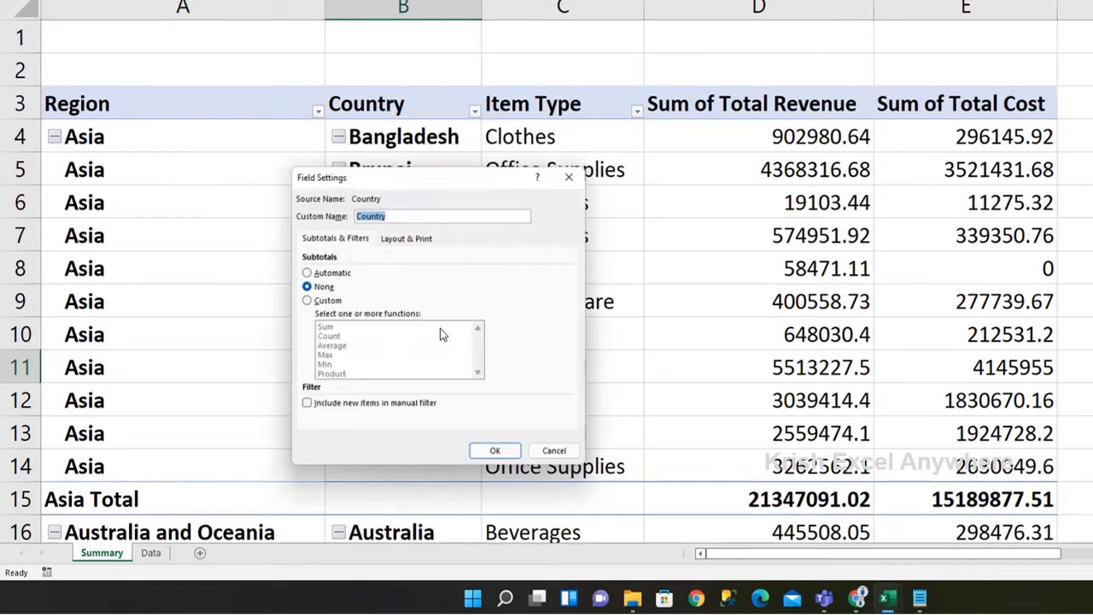
click(412, 239)
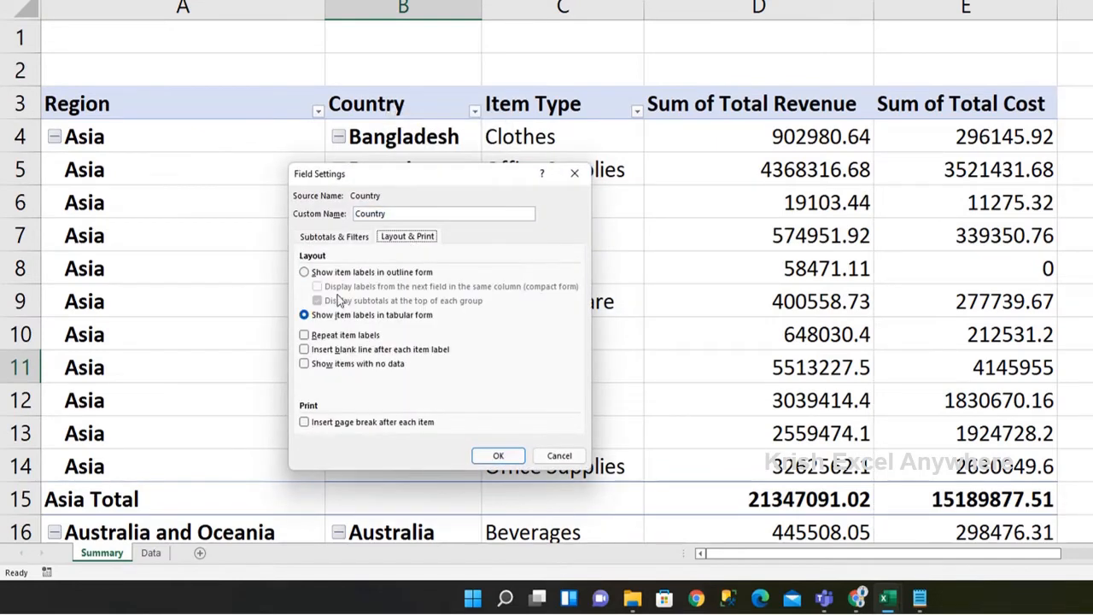
click(313, 337)
click(498, 455)
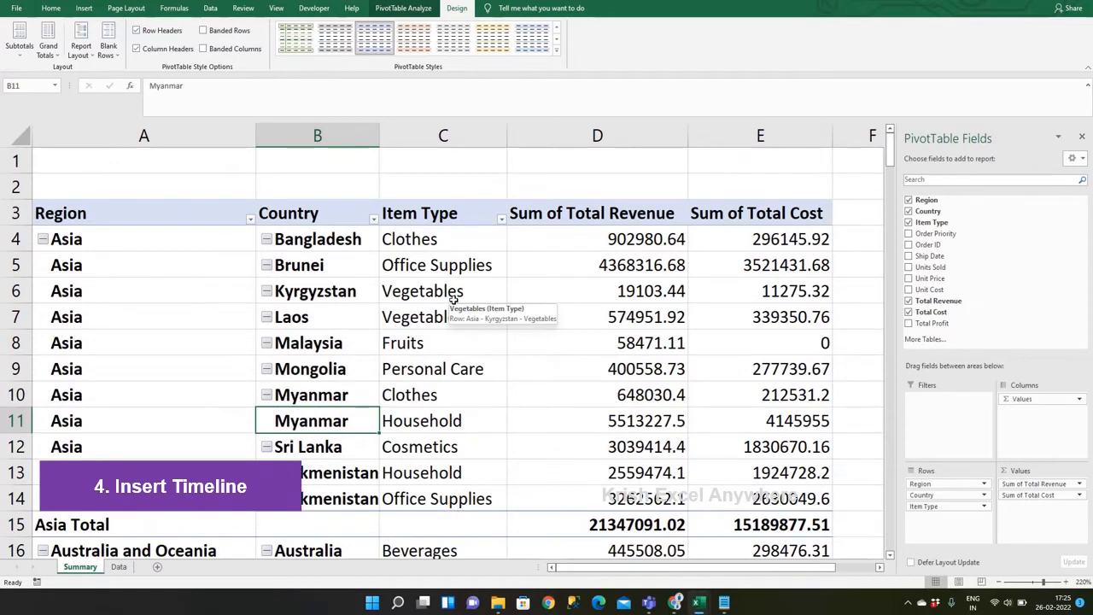
Check the Ship Date column on the Data sheet and insert a Ship Date timeline over the Summary sheet's pivot table.
click(118, 566)
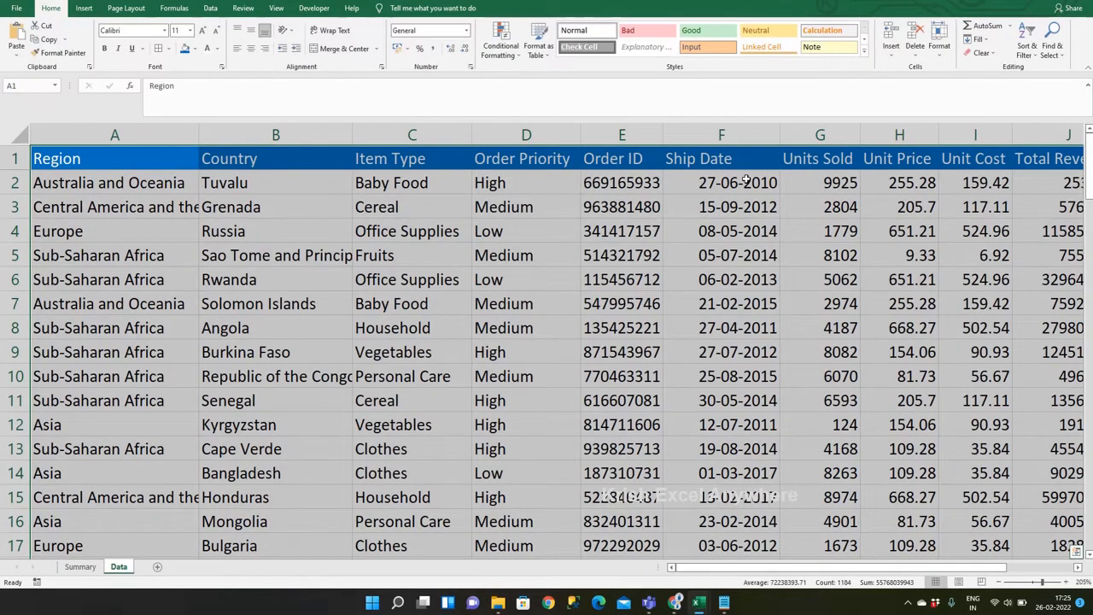
click(745, 181)
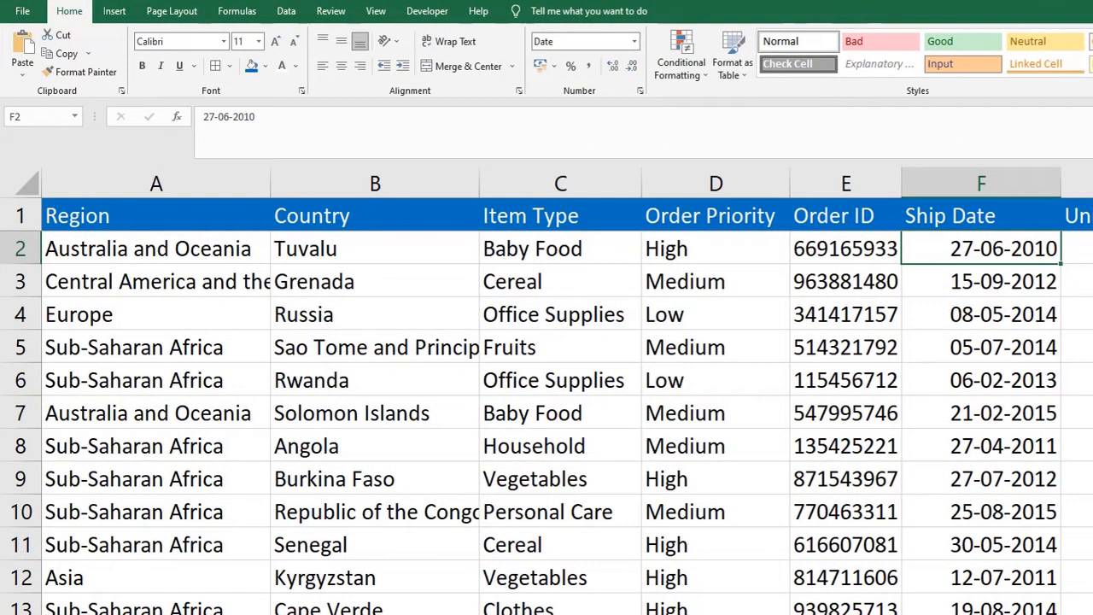
key(ctrl+Page_Up)
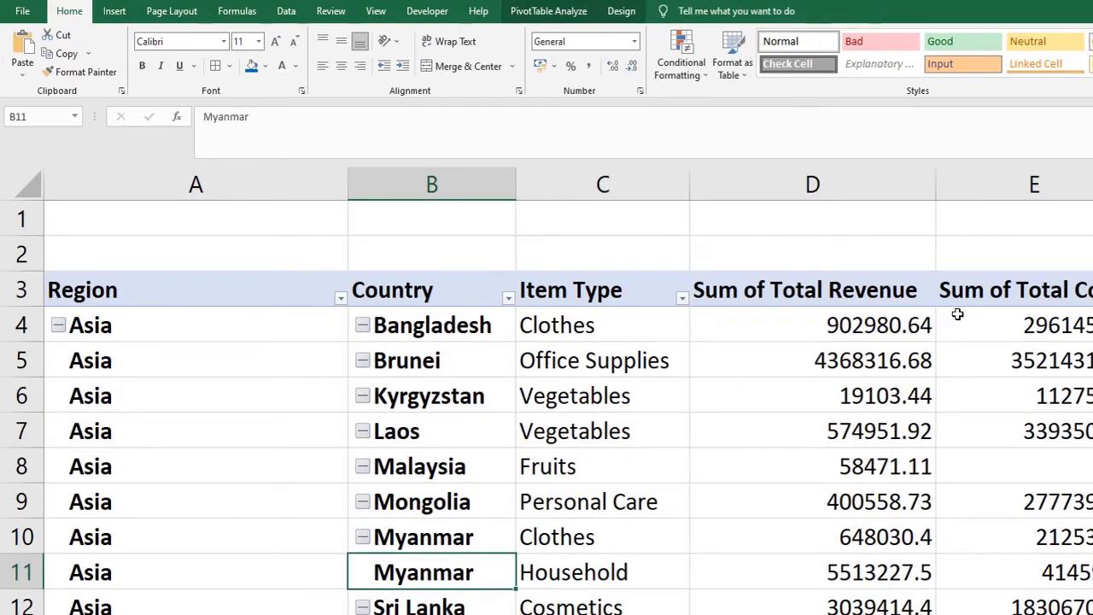
mouse_move(957, 314)
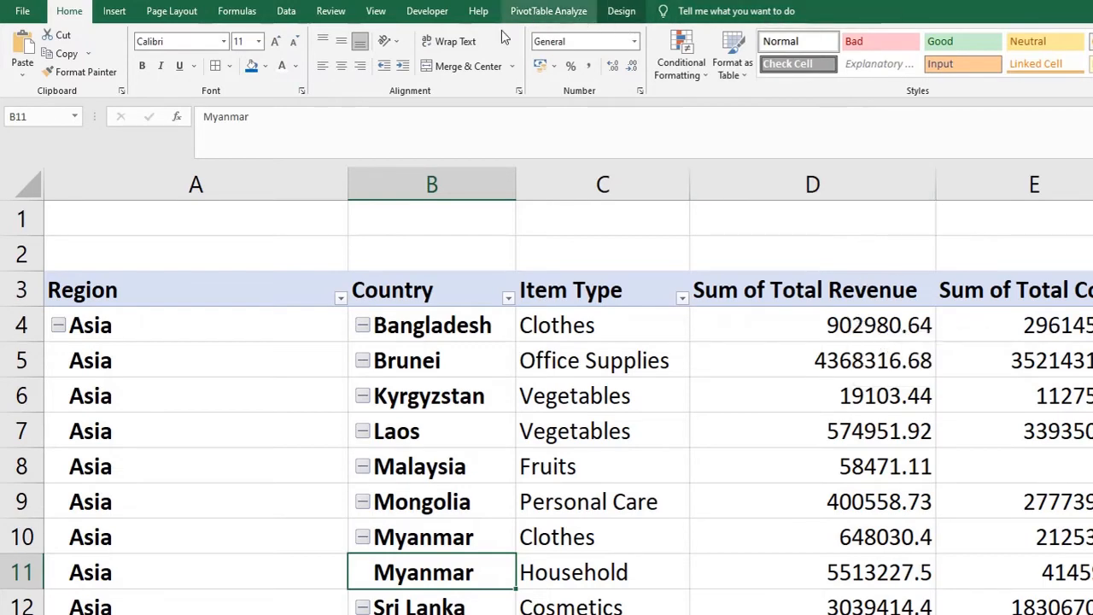
click(115, 10)
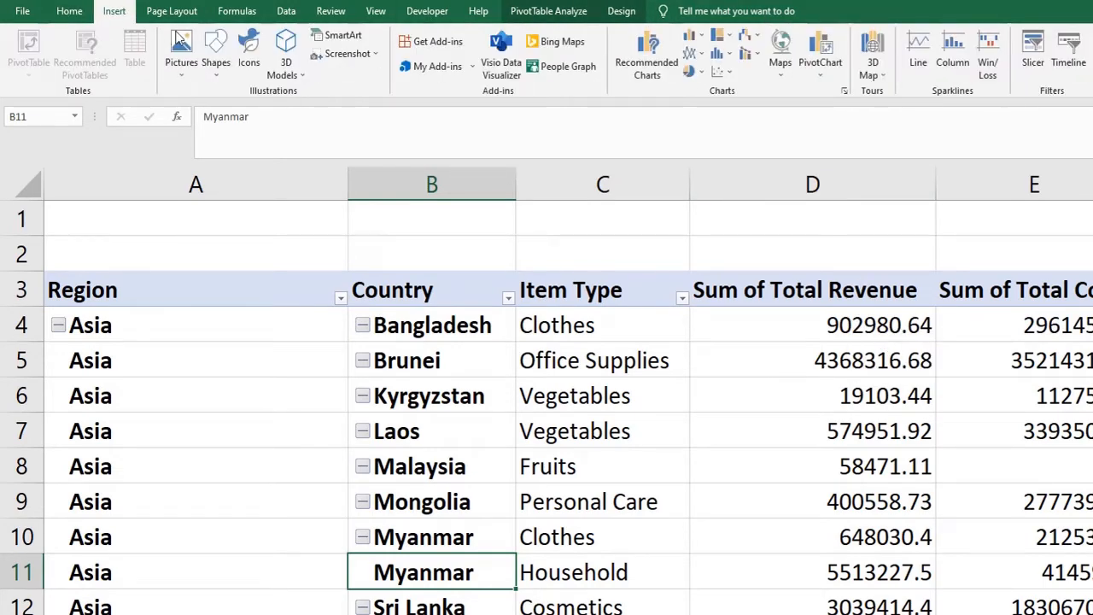
click(1069, 53)
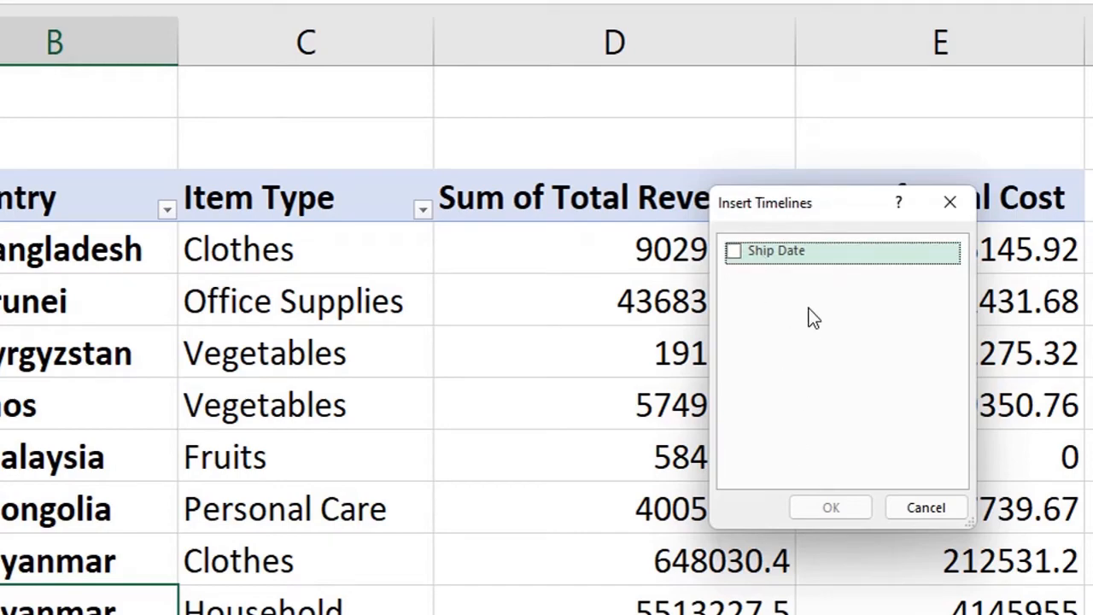
click(733, 250)
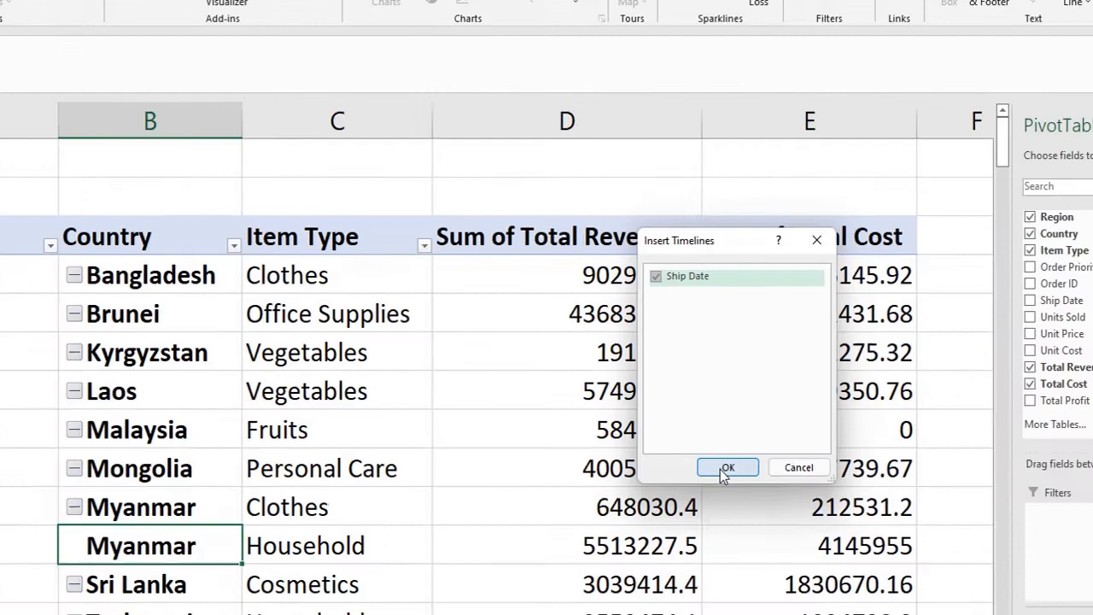
click(831, 507)
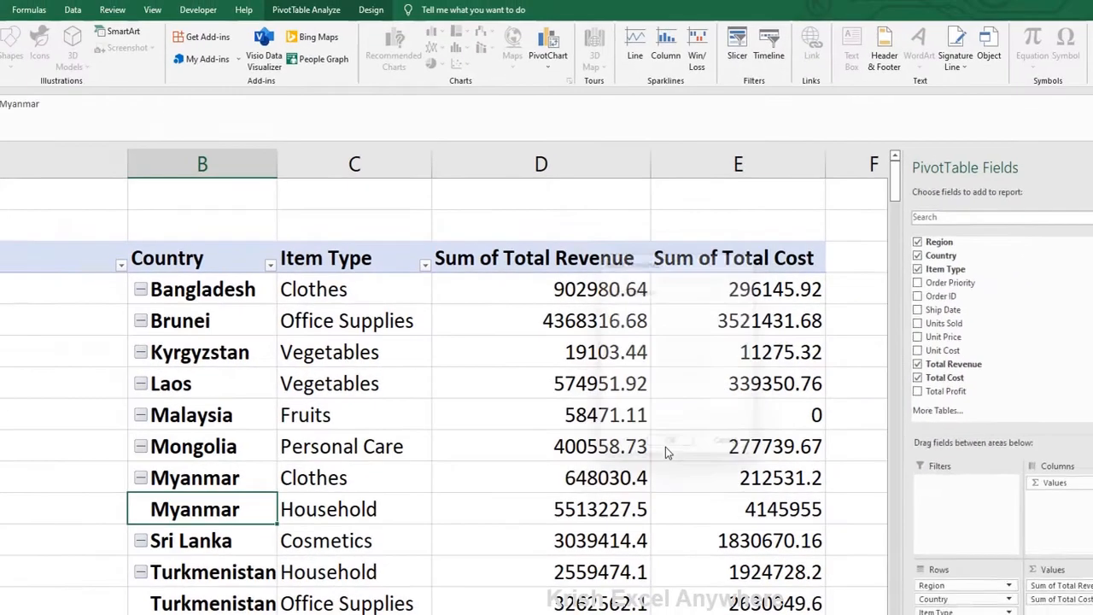
drag(450, 335, 832, 258)
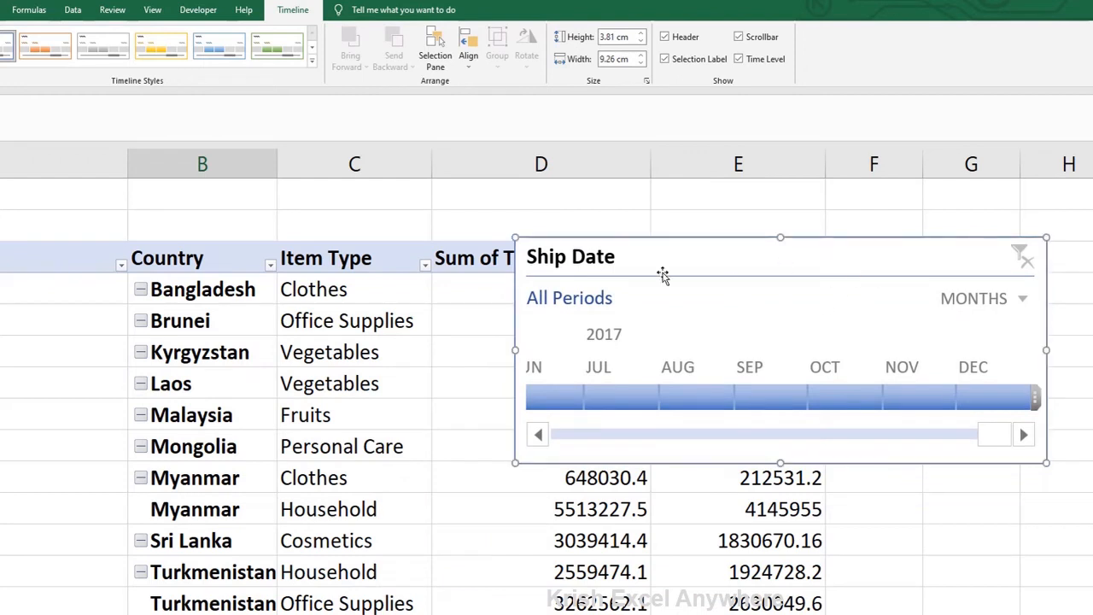
Hide the Ship Date timeline's header, selection label and time level.
click(665, 38)
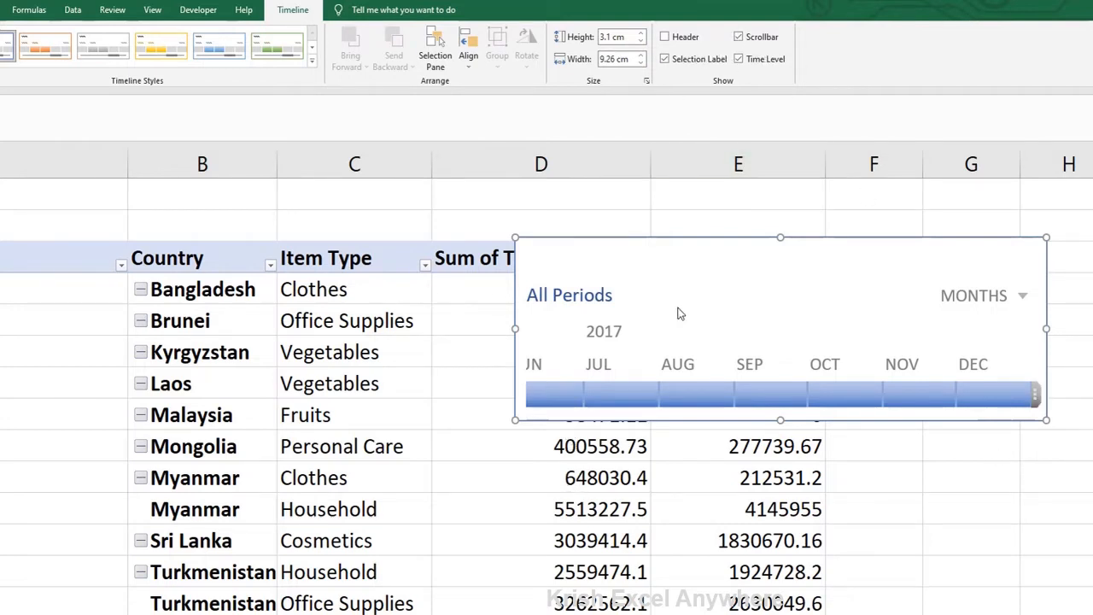
click(665, 59)
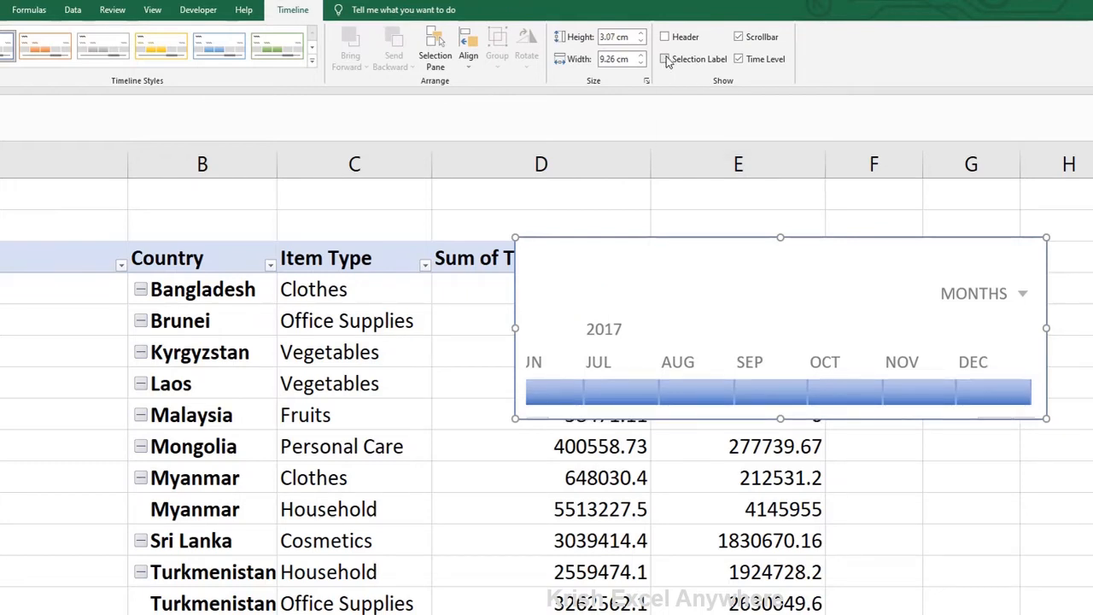
click(739, 59)
click(873, 446)
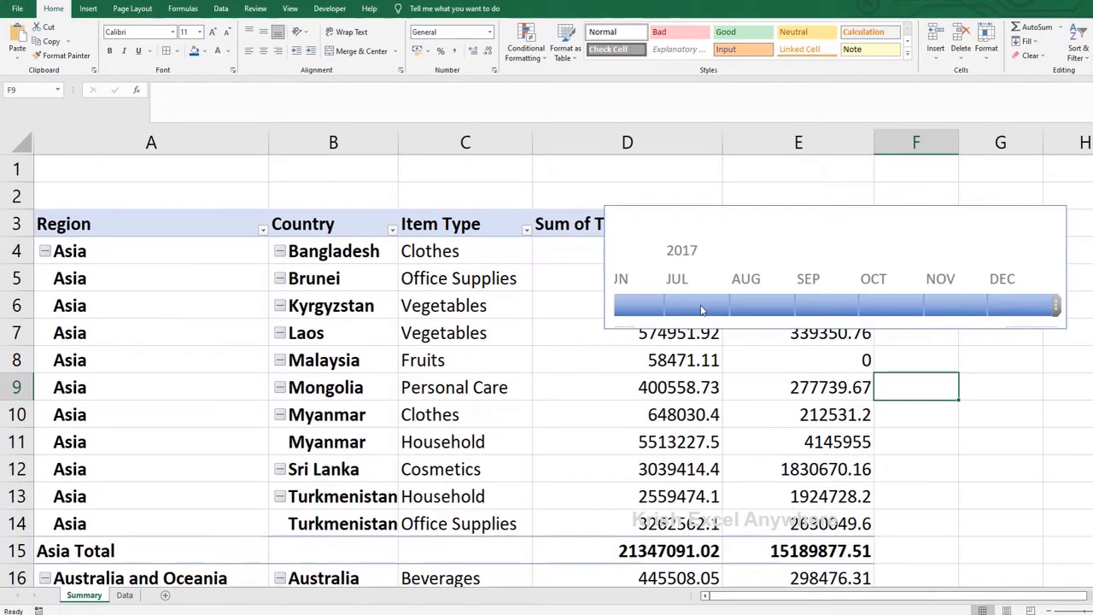
Filter the pivot table through the timeline by single months of 2017, trying each one from June to December.
click(700, 308)
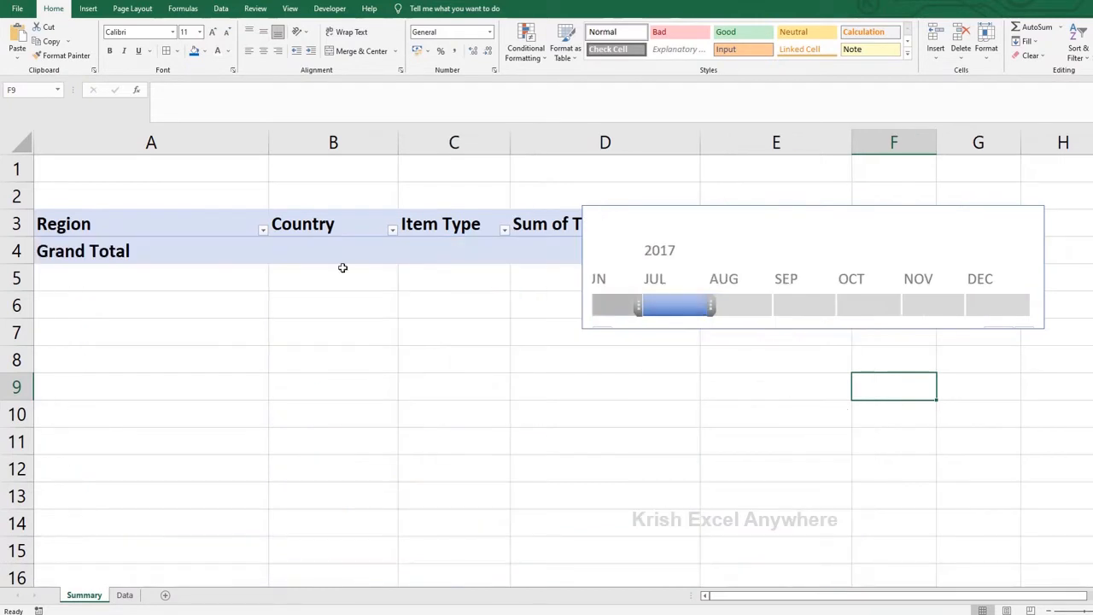
click(614, 310)
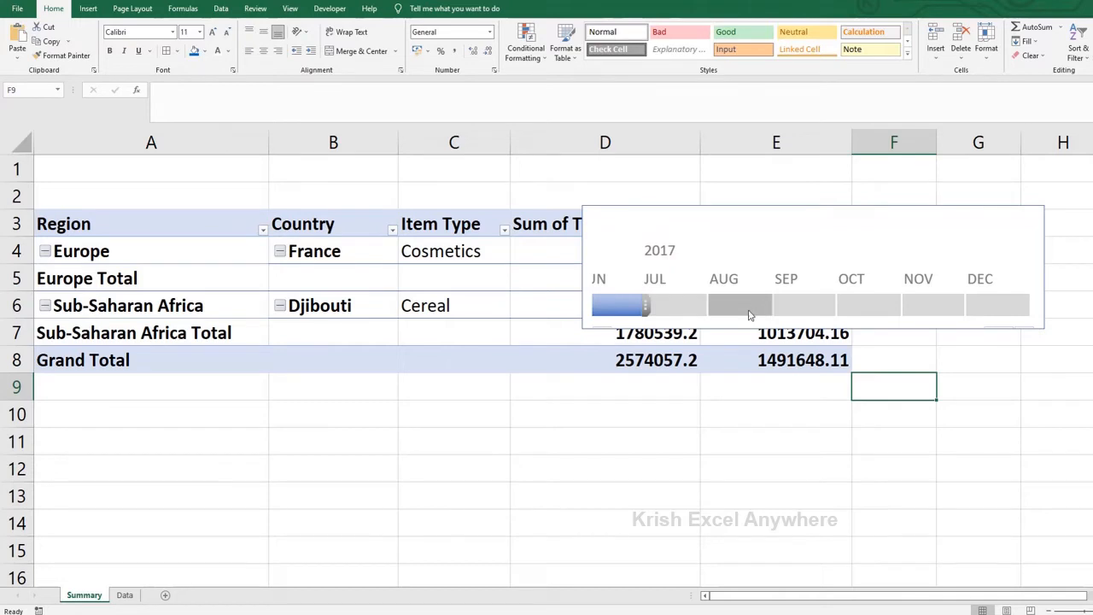
click(683, 219)
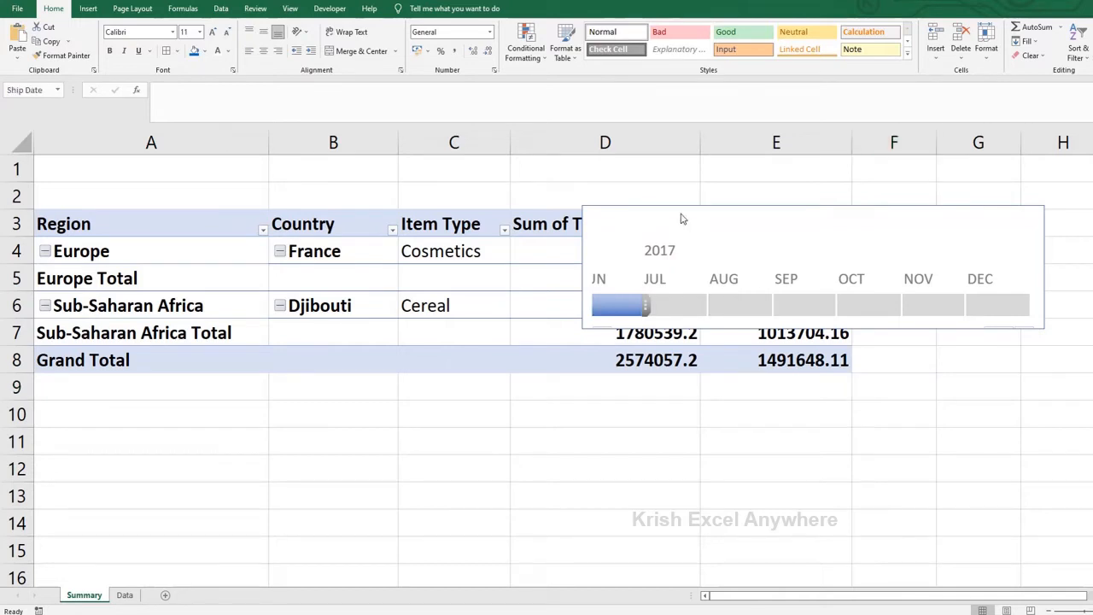
click(728, 306)
click(812, 305)
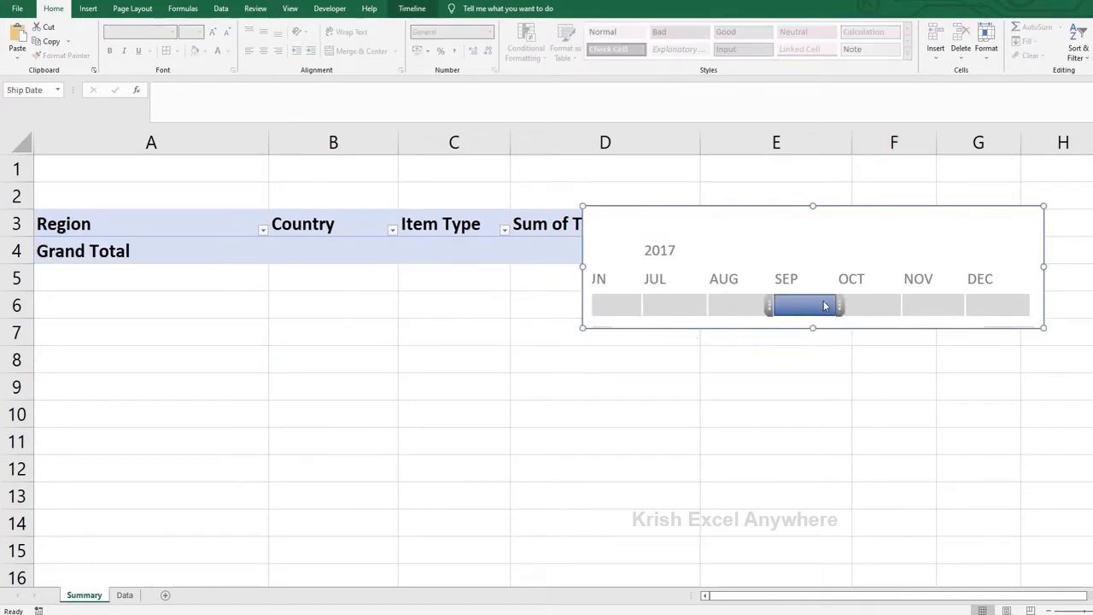
click(865, 305)
click(945, 305)
click(990, 305)
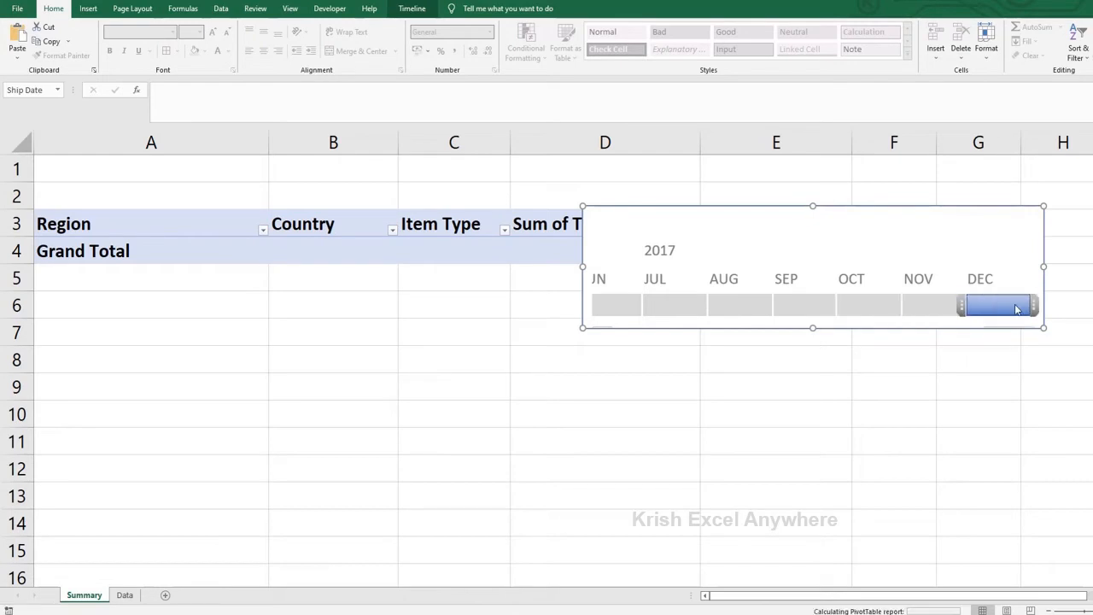
Extend the timeline's selected period from December back to June 2017 and readjust its range.
drag(965, 304, 605, 306)
click(613, 338)
drag(729, 304, 666, 305)
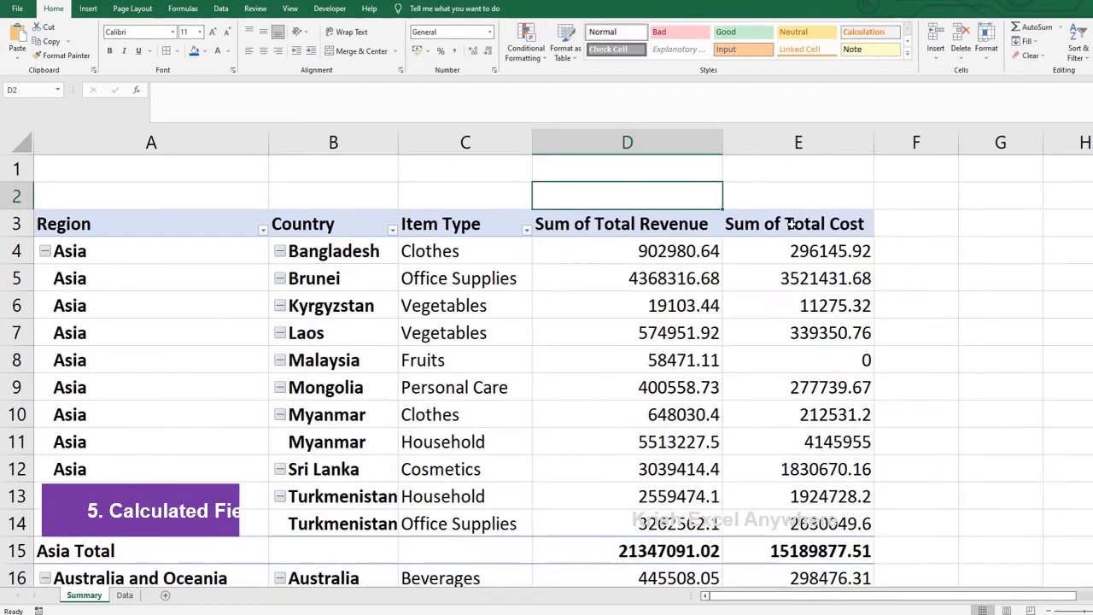
Review the Total Revenue, Total Cost and Total Profit columns on the Data sheet, and narrow column A on the Summary sheet.
click(794, 224)
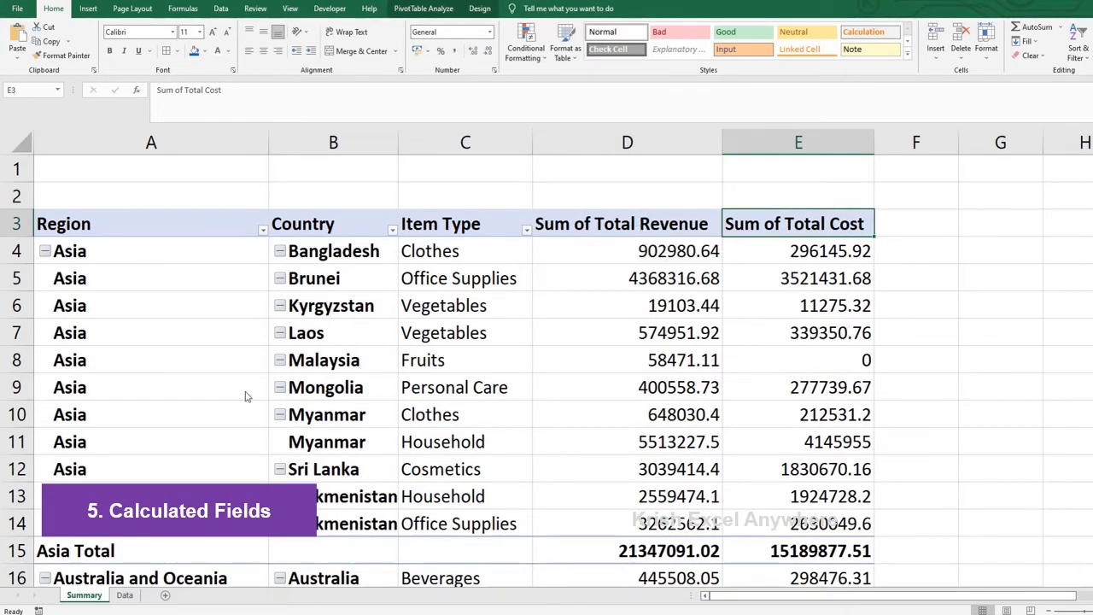
click(123, 595)
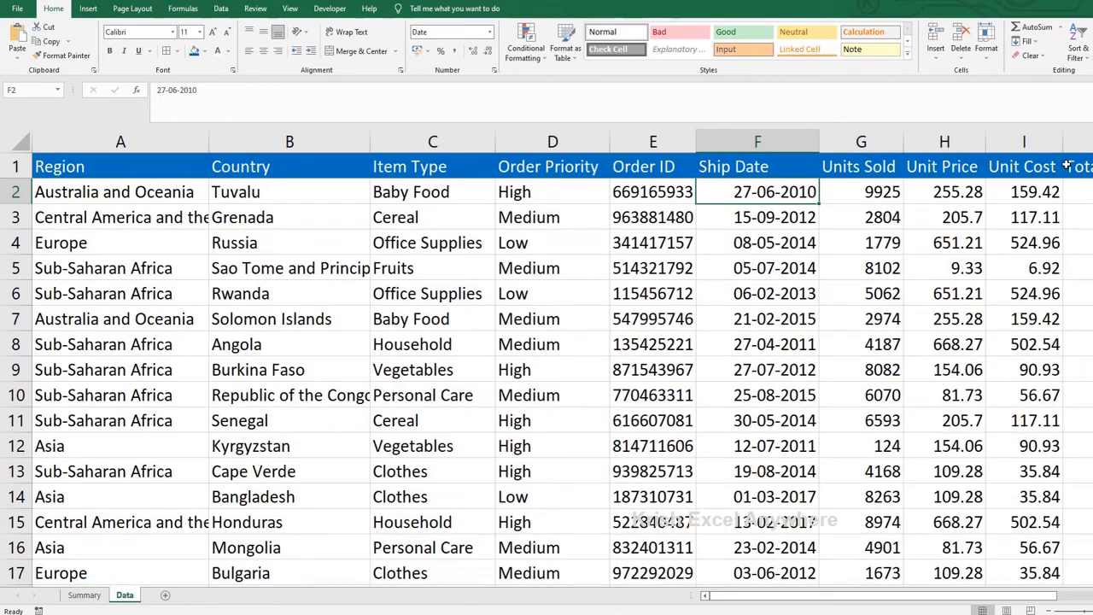
click(1068, 166)
key(Right)
key(Right)
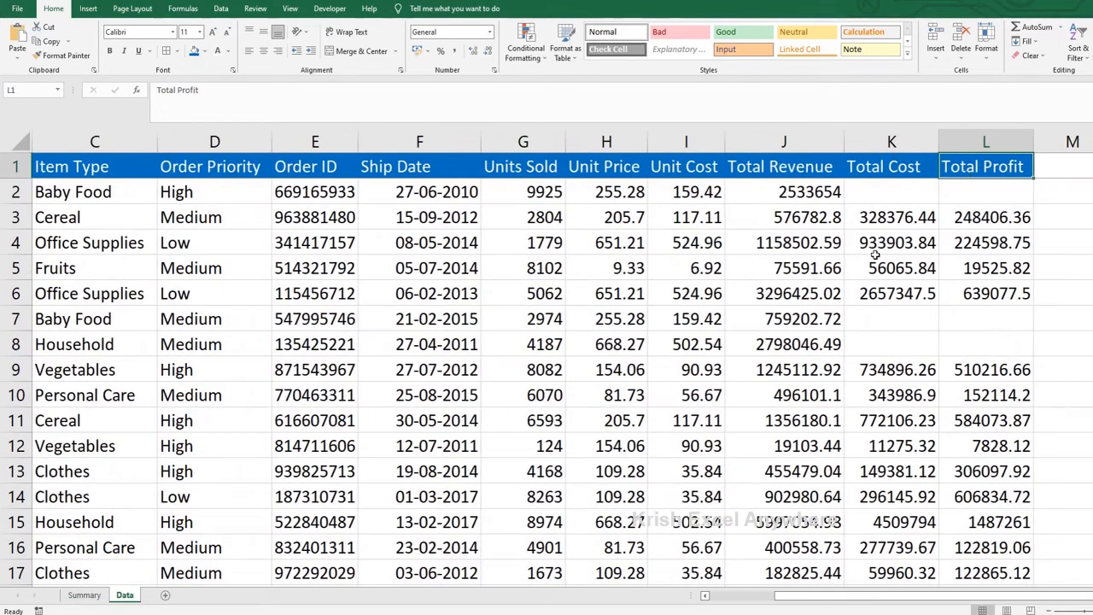
click(82, 595)
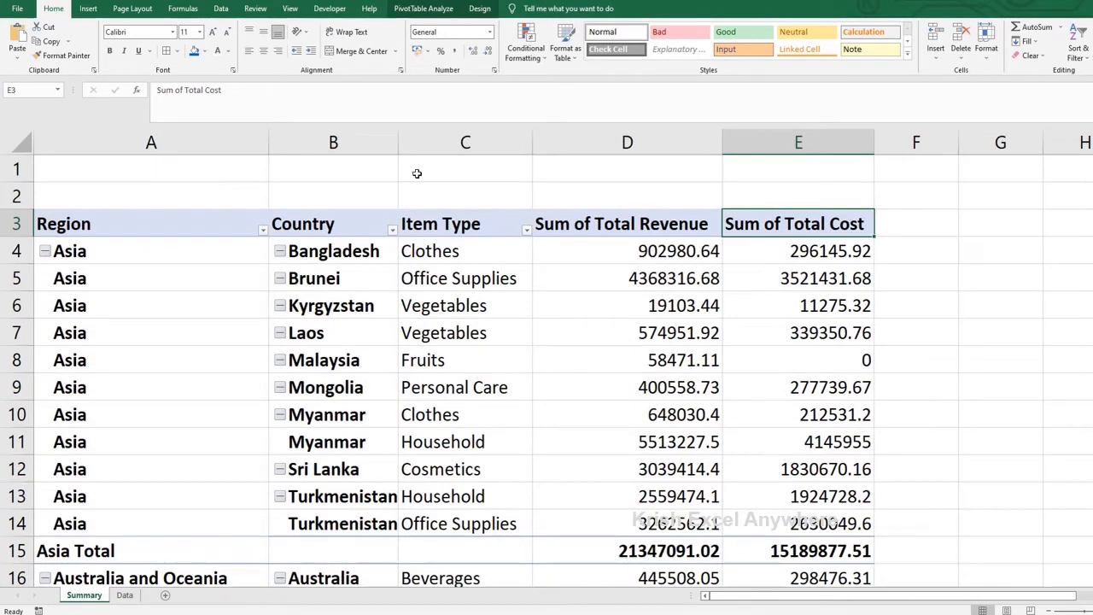
drag(270, 144, 193, 157)
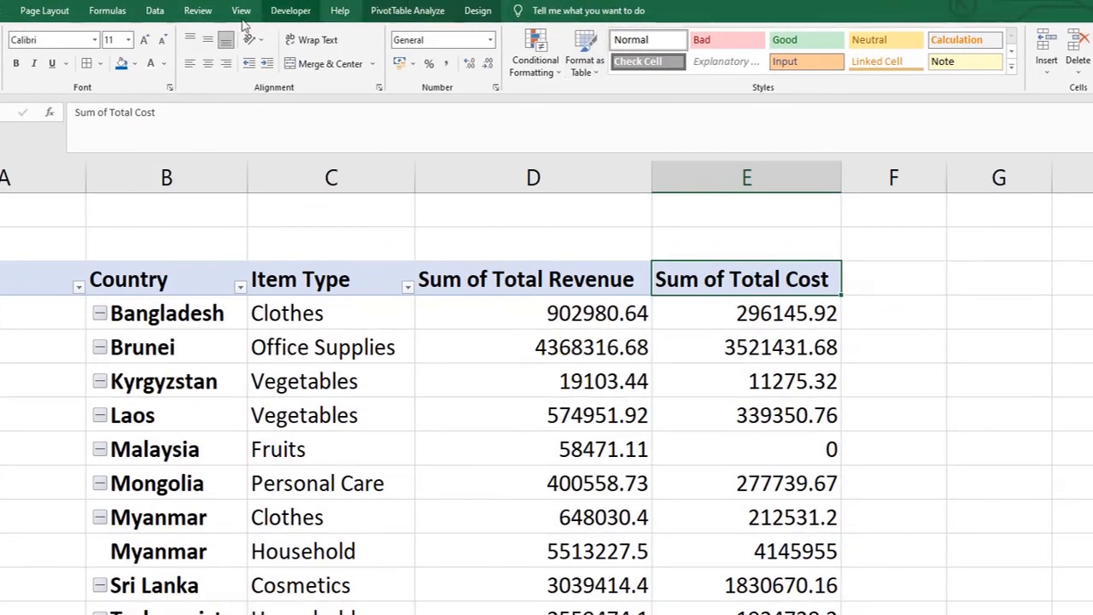
Start a calculated field for the pivot table and name it Profit1.
click(407, 10)
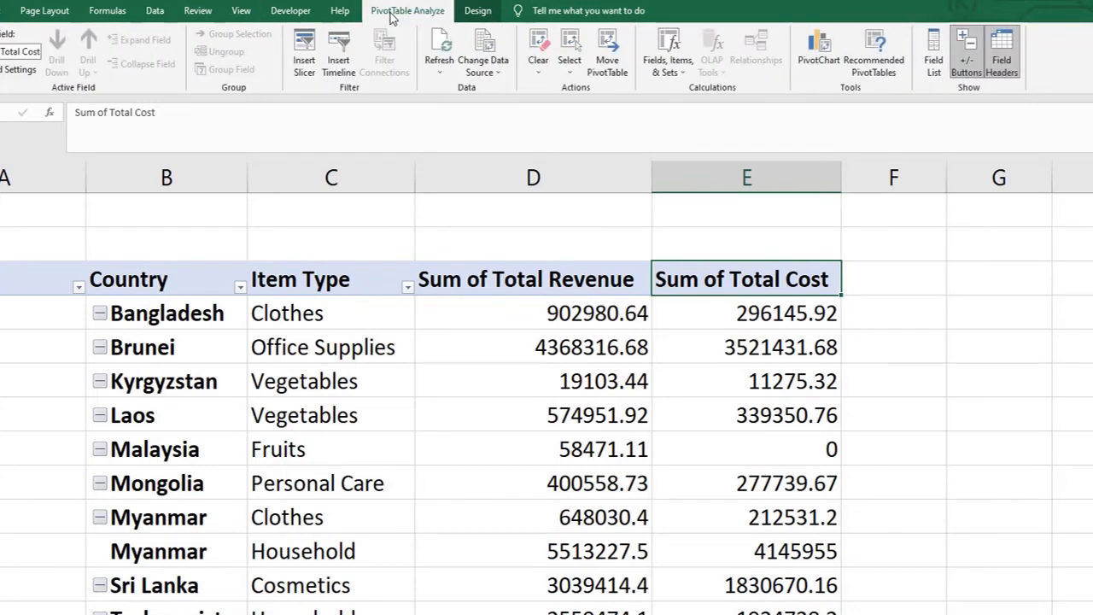
click(679, 68)
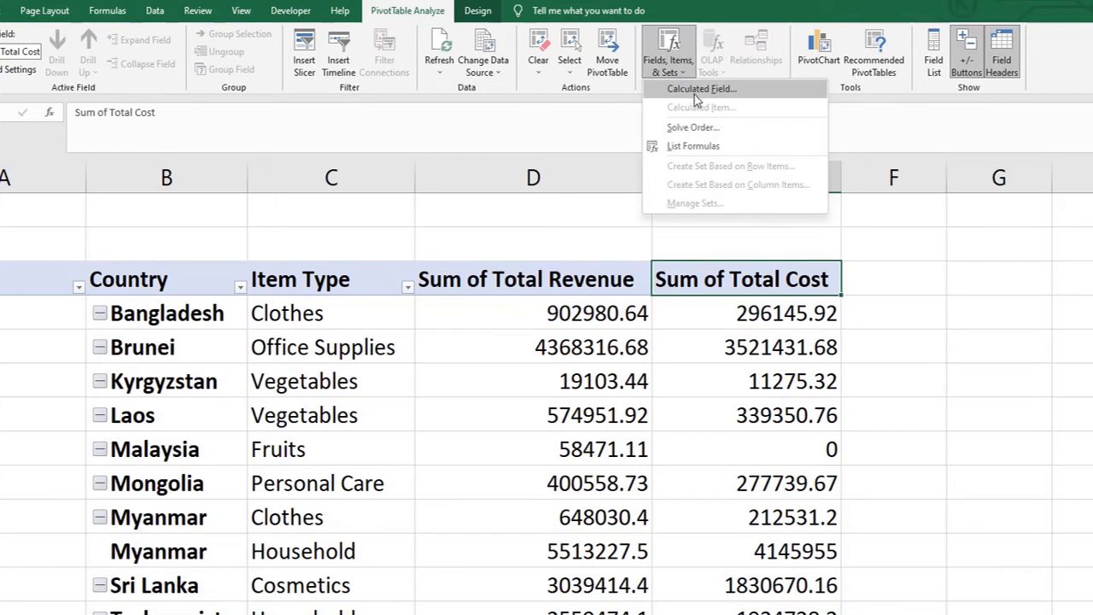
click(703, 90)
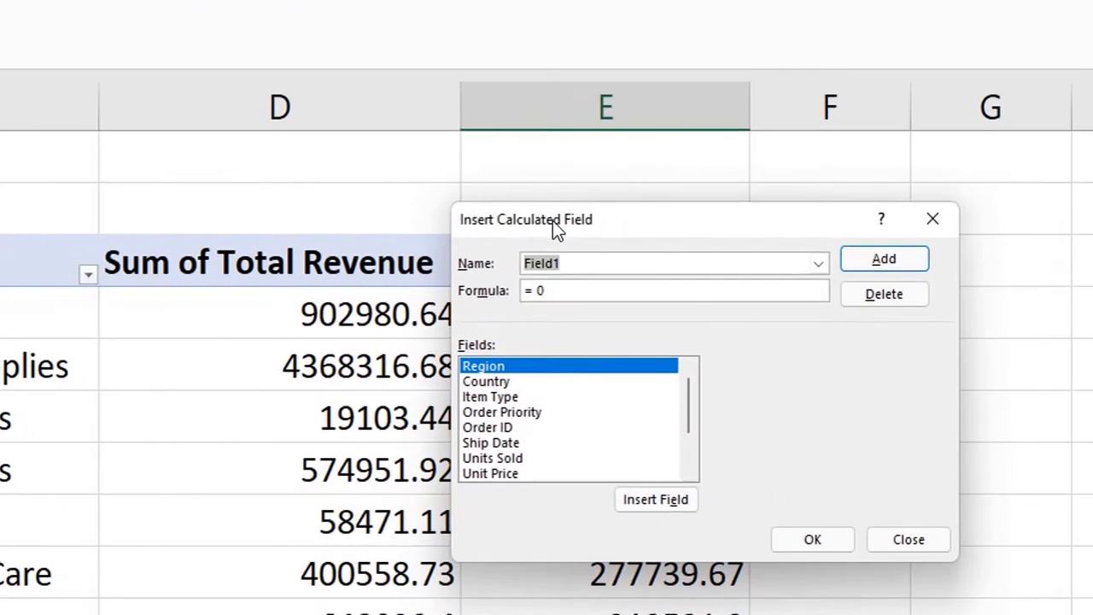
drag(611, 232, 680, 345)
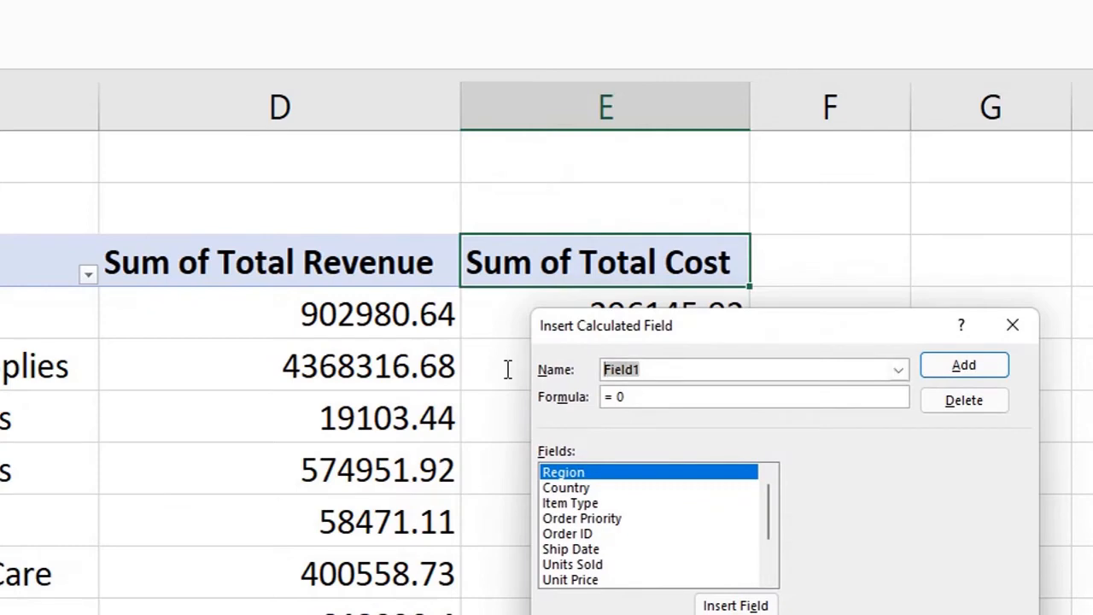
text(Prof)
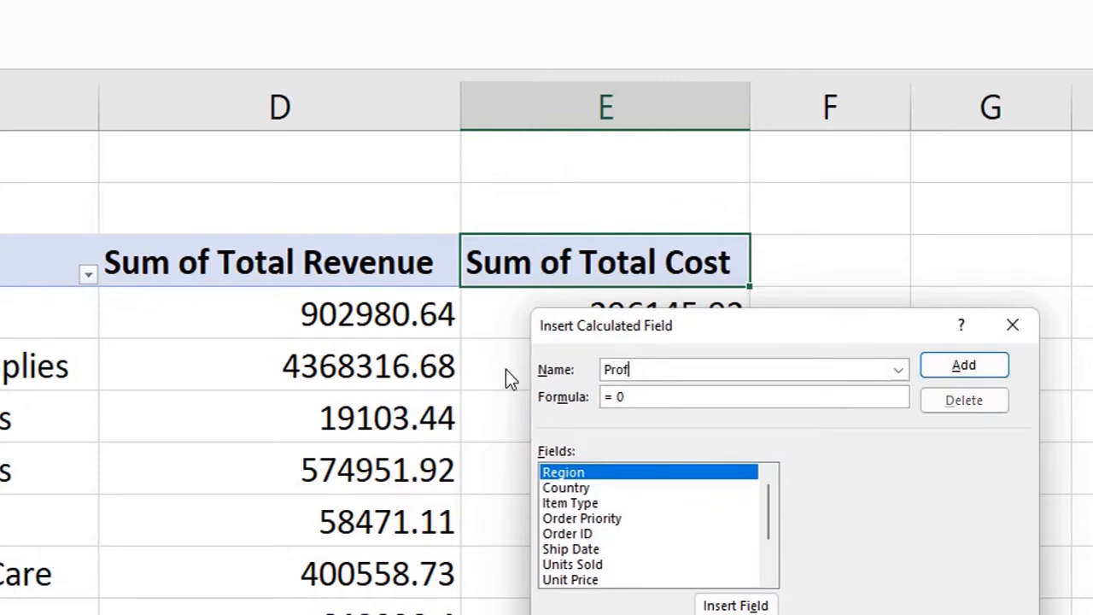
text(it1)
Set the Profit1 formula to = 'Total Revenue' - 'Total Cost' and add the calculated field to the pivot table.
drag(766, 509, 772, 548)
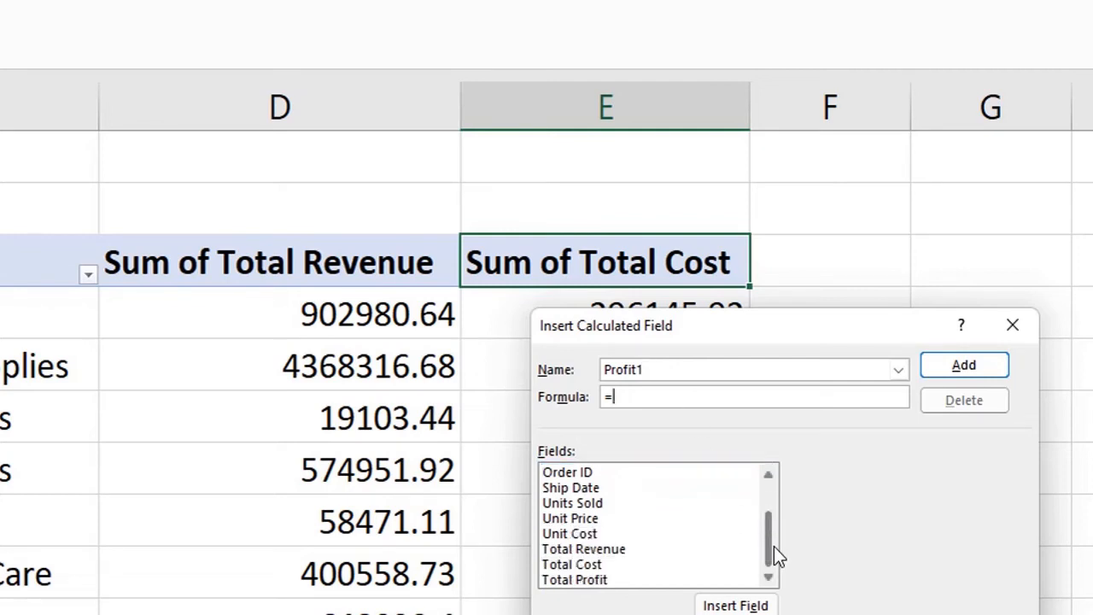
double_click(610, 550)
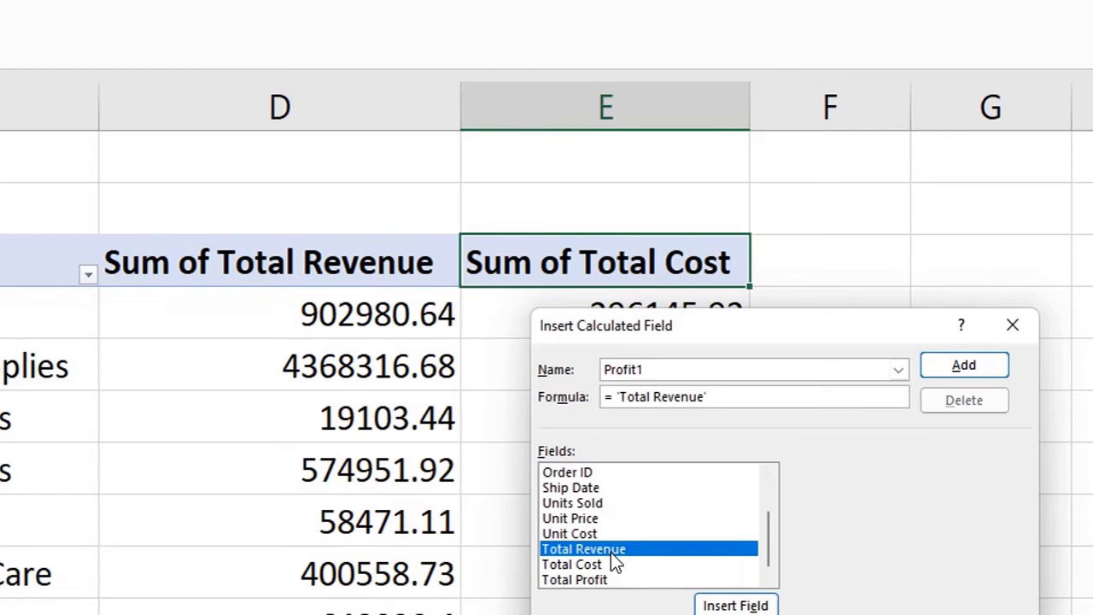
double_click(596, 563)
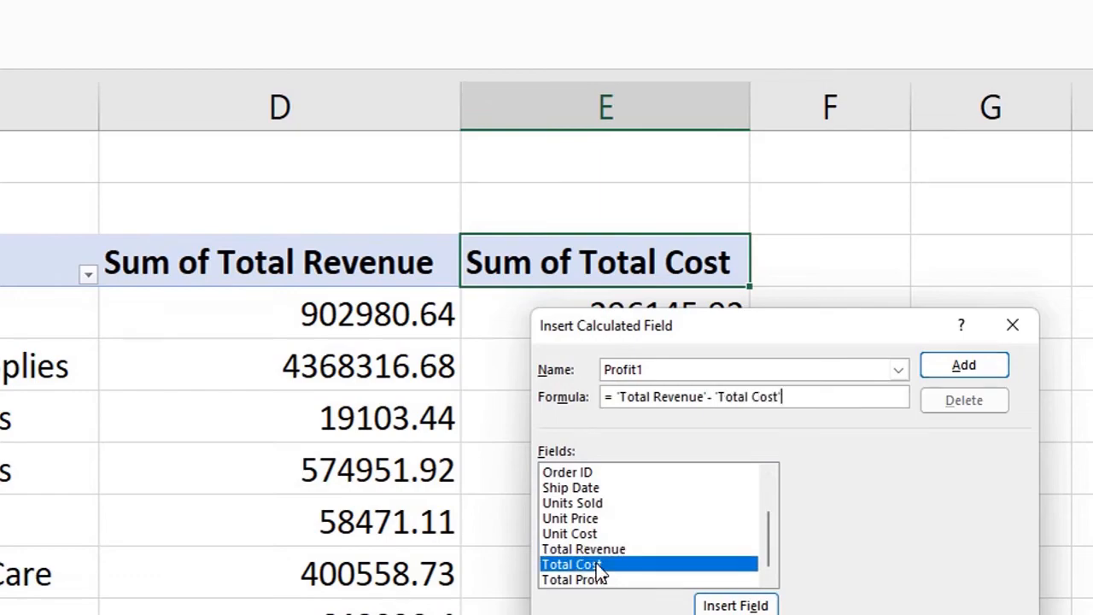
click(879, 614)
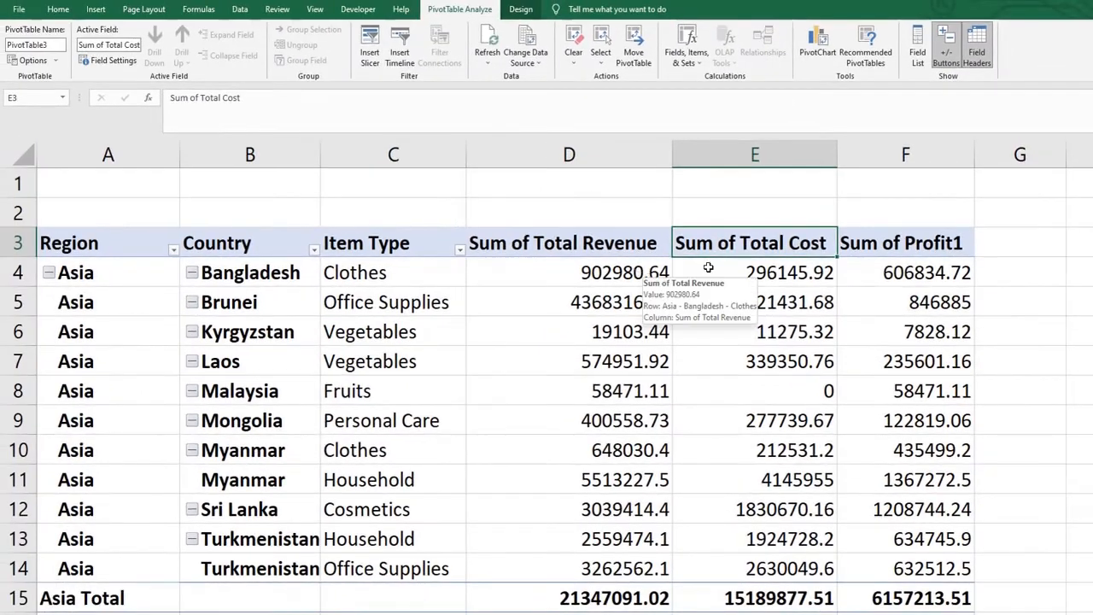
click(920, 271)
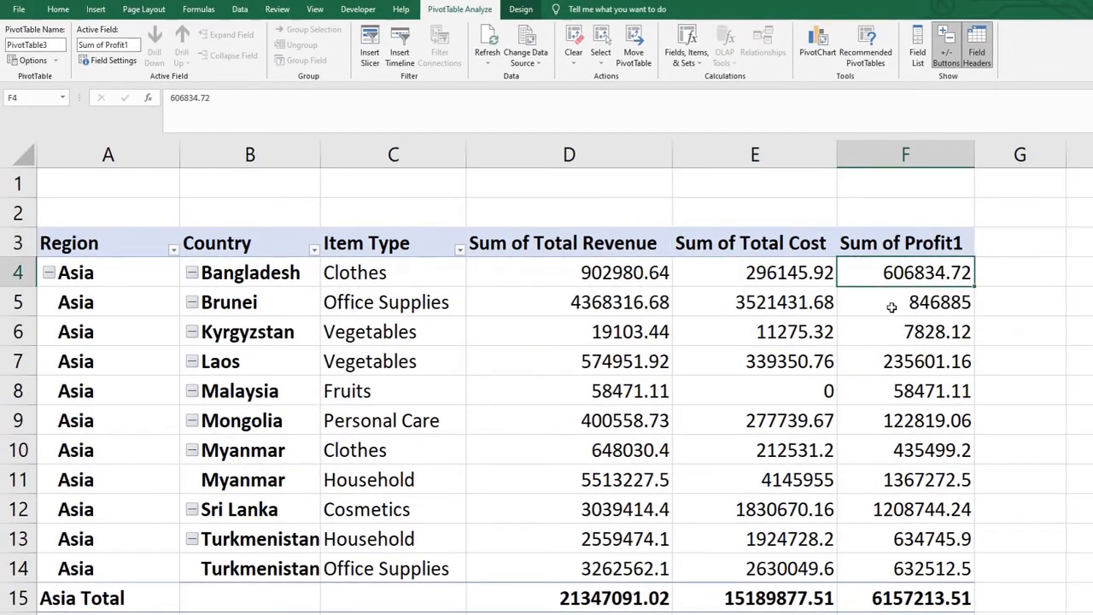